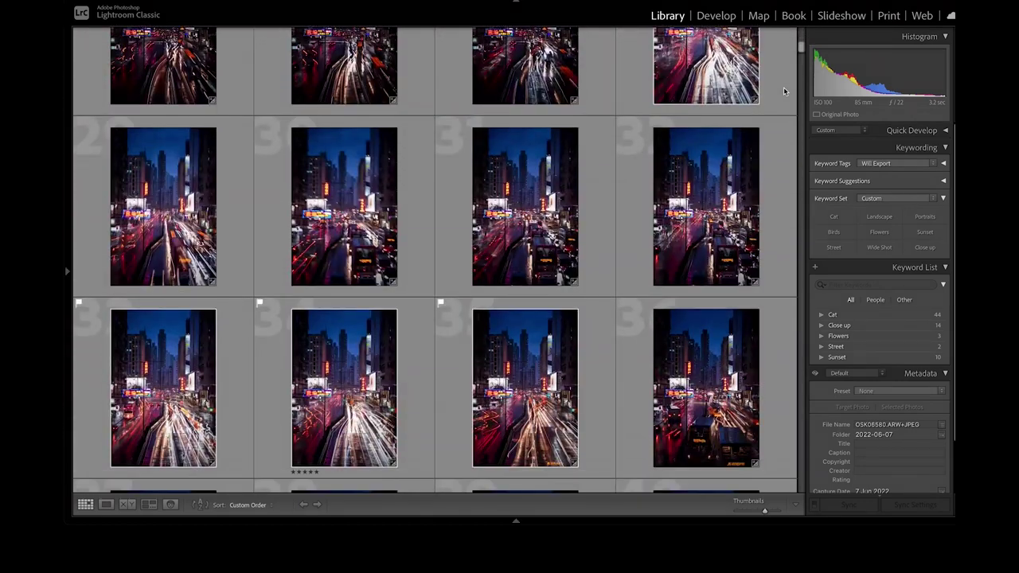
{"action": "scroll", "coordinate": [784, 91], "scroll_direction": "down", "scroll_amount": 2}
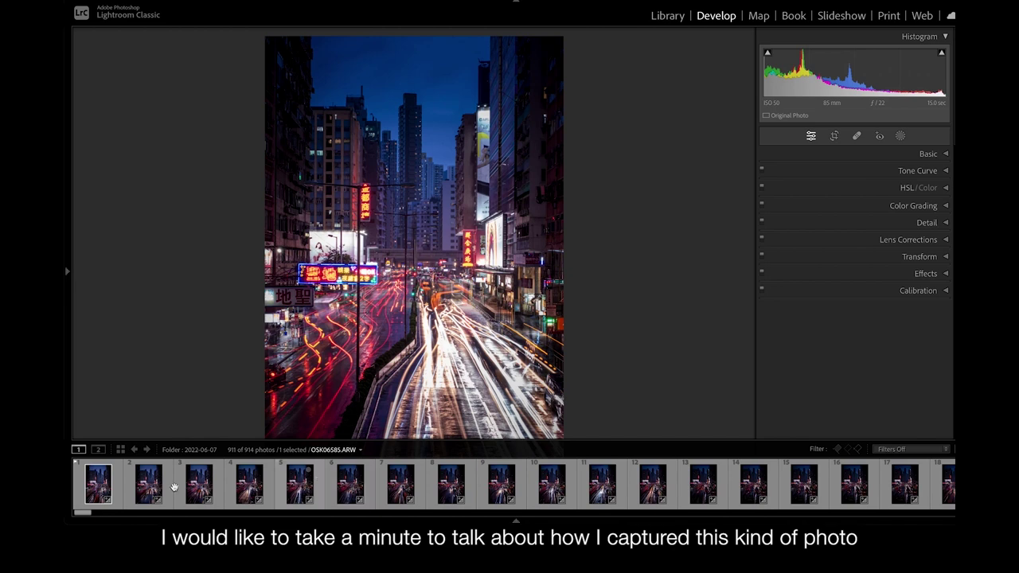
Open OSK06580.ARW, the first photo of the 2022-06-07 folder, in the Develop module.
{"action": "left_click", "coordinate": [103, 486]}
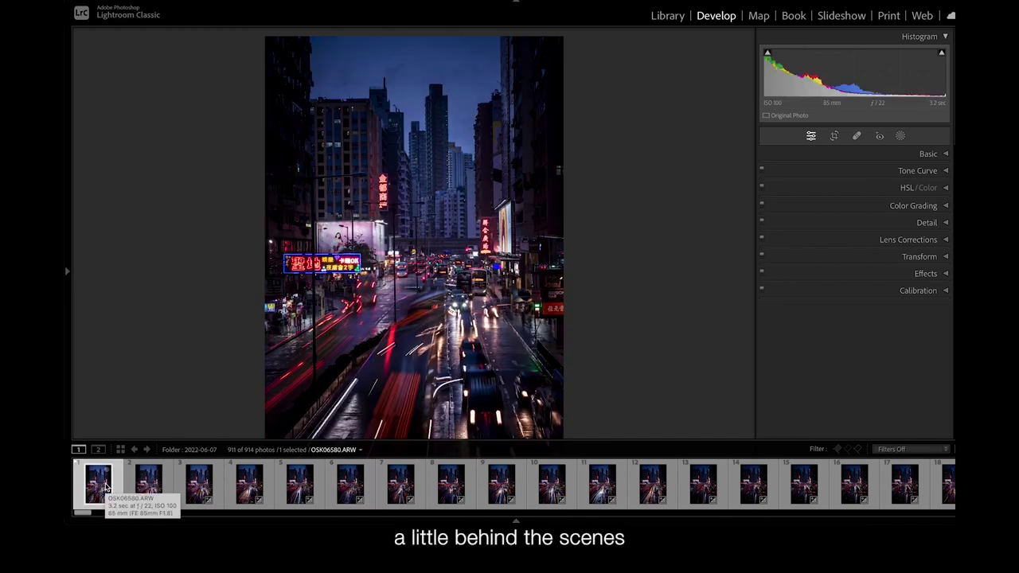
Step through the series to OSK06596.ARW and view its unedited Before version.
{"action": "key", "text": "Right"}
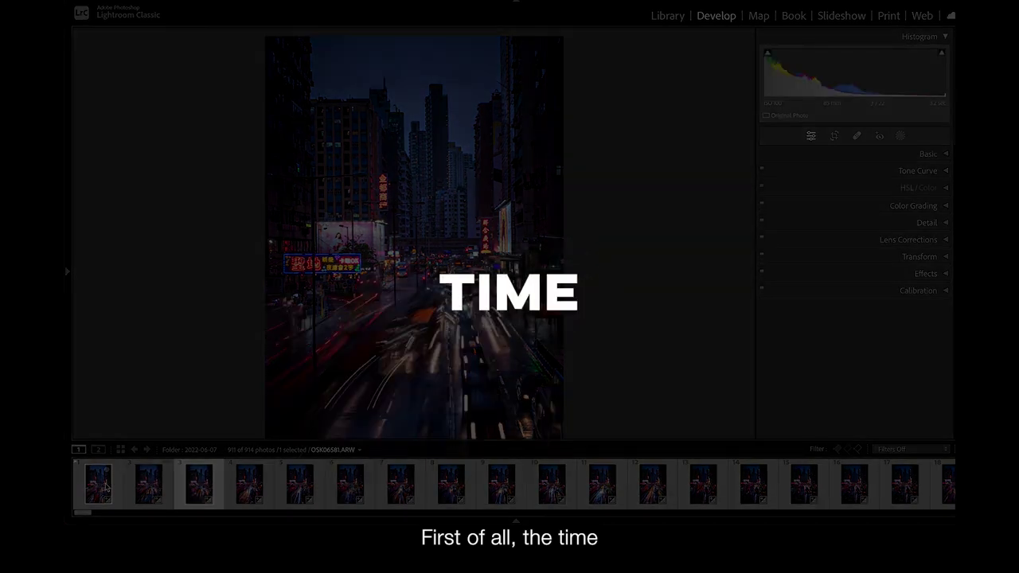
{"action": "key", "text": "Right"}
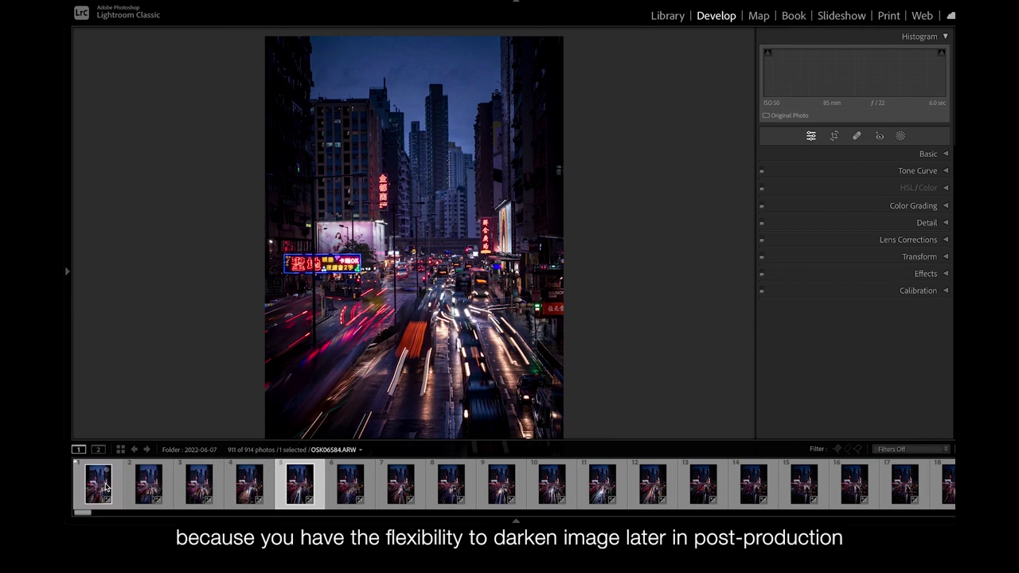
{"action": "key", "text": "Right"}
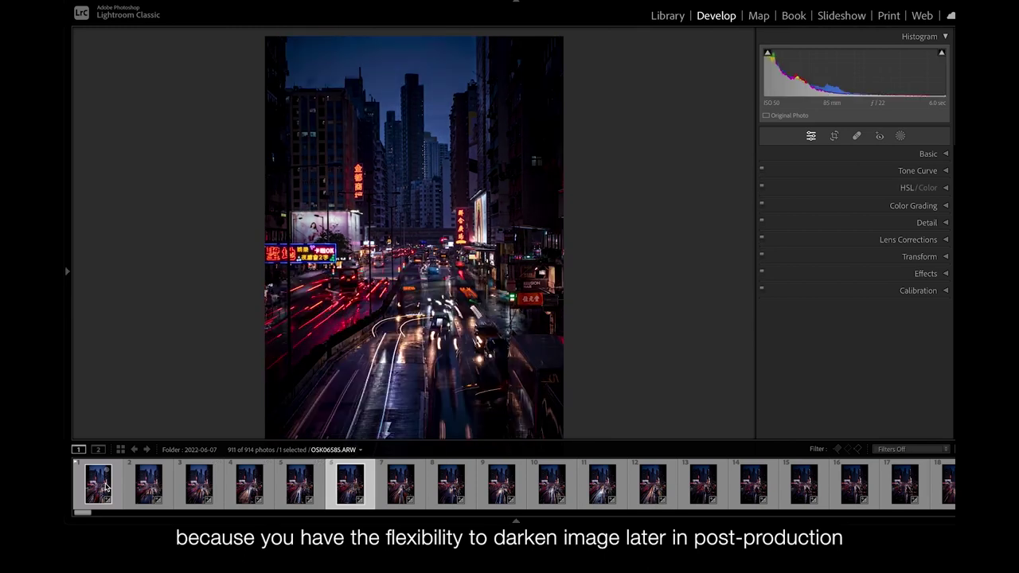
{"action": "key", "text": "Right"}
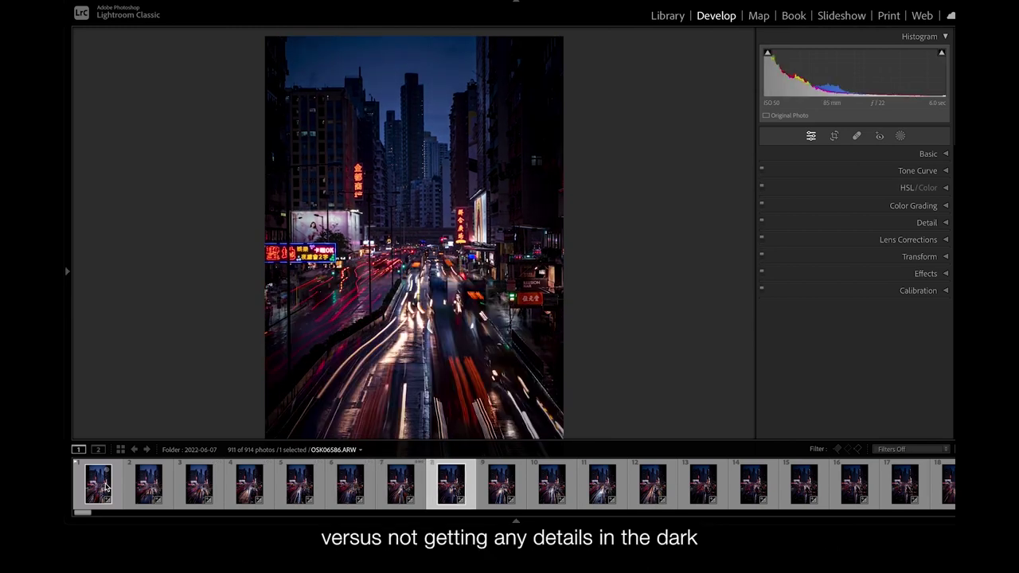
{"action": "key", "text": "Right"}
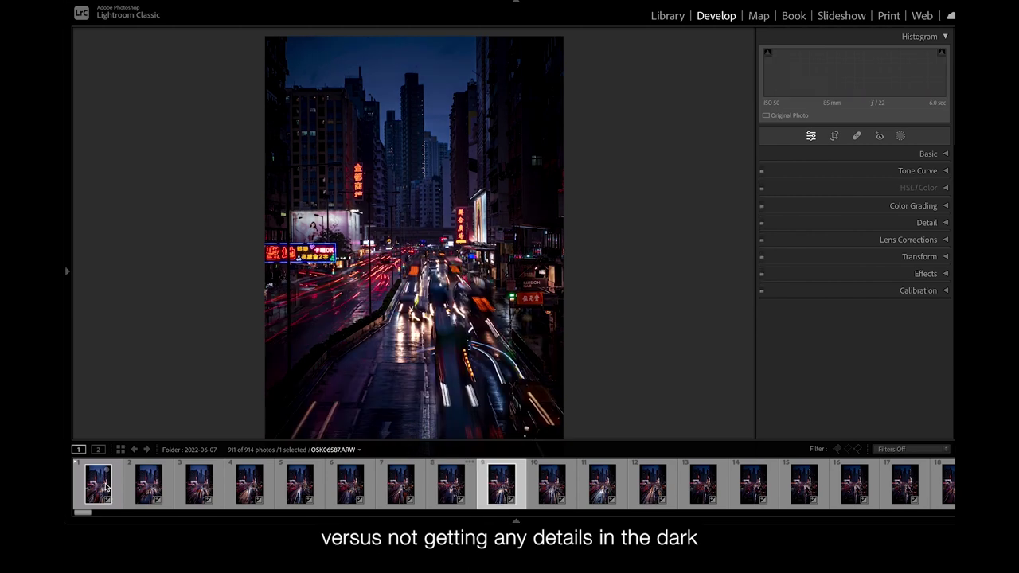
{"action": "key", "text": "backslash"}
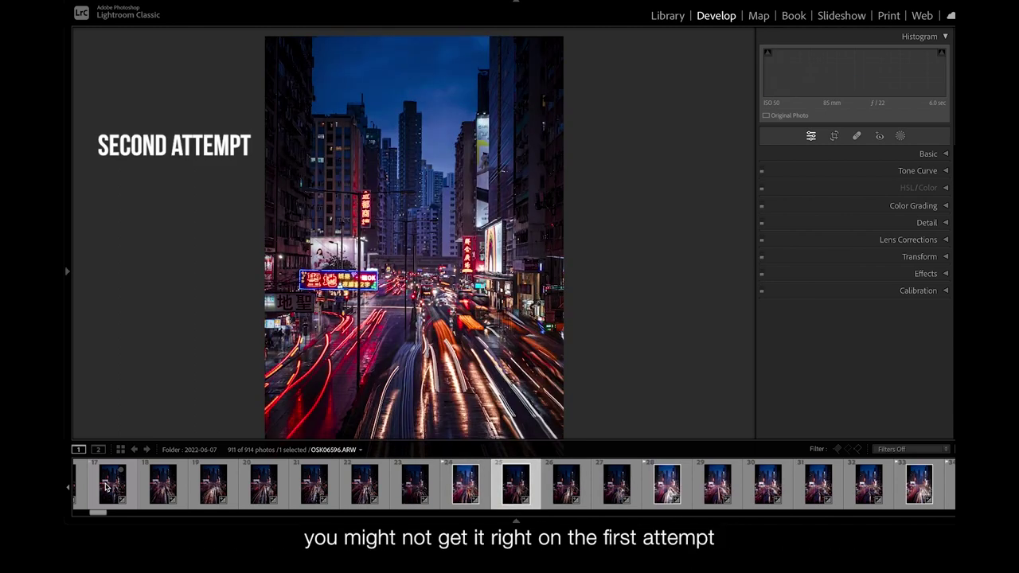
Revisit the edited light-trail shot, compare Before/After, then advance to OSK06595.ARW.
{"action": "key", "text": "Left"}
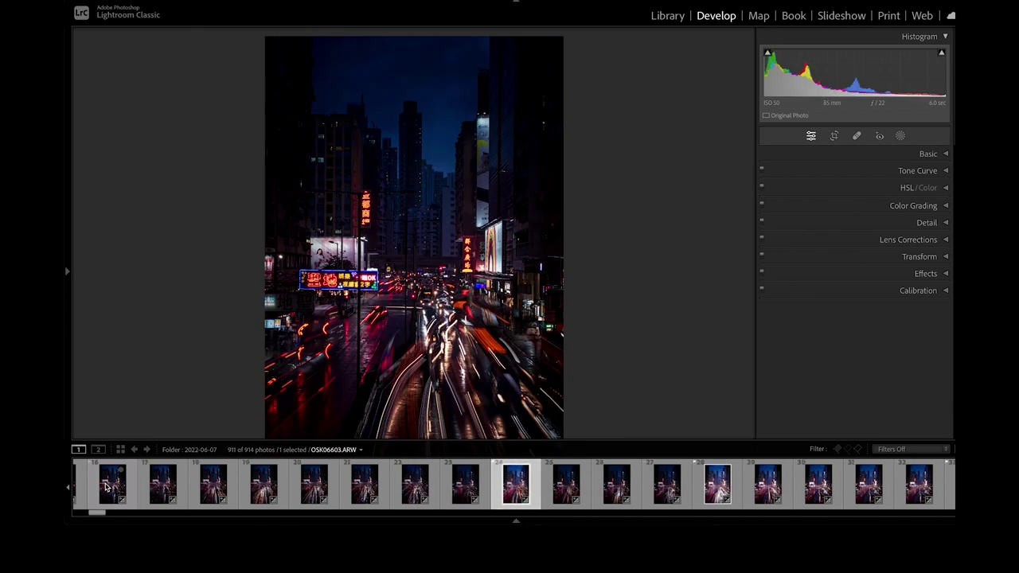
{"action": "key", "text": "Left"}
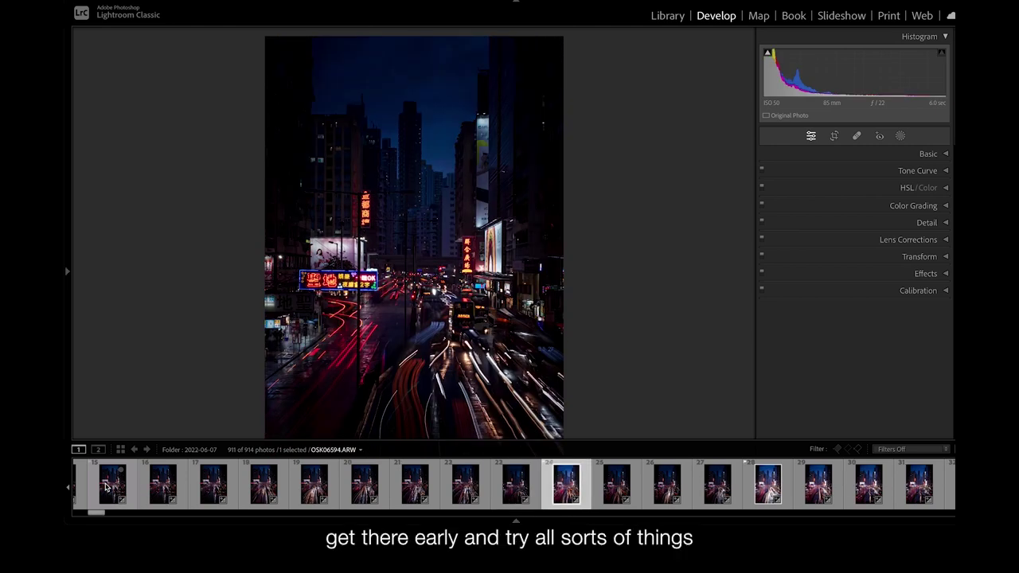
{"action": "key", "text": "backslash"}
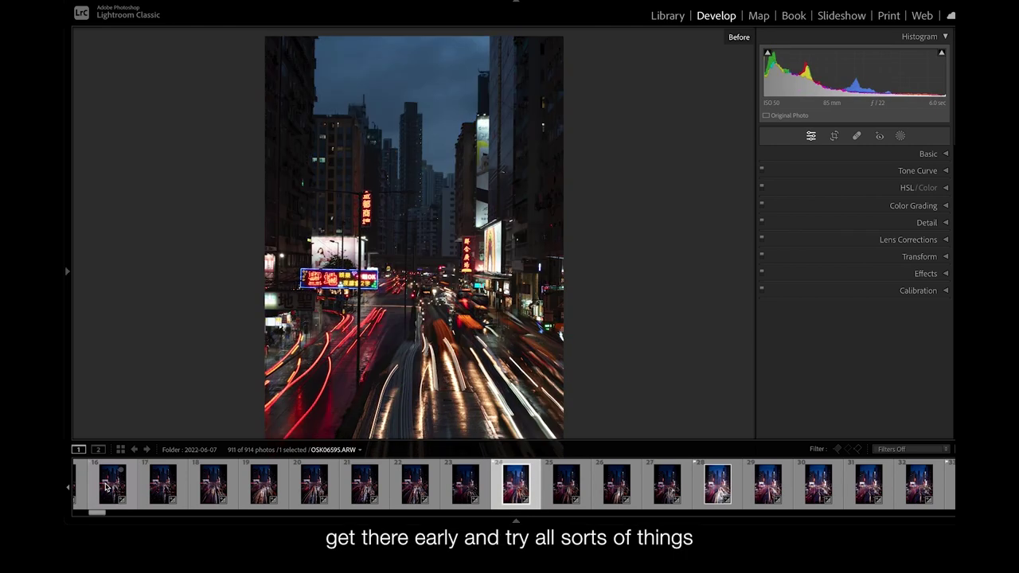
{"action": "key", "text": "backslash"}
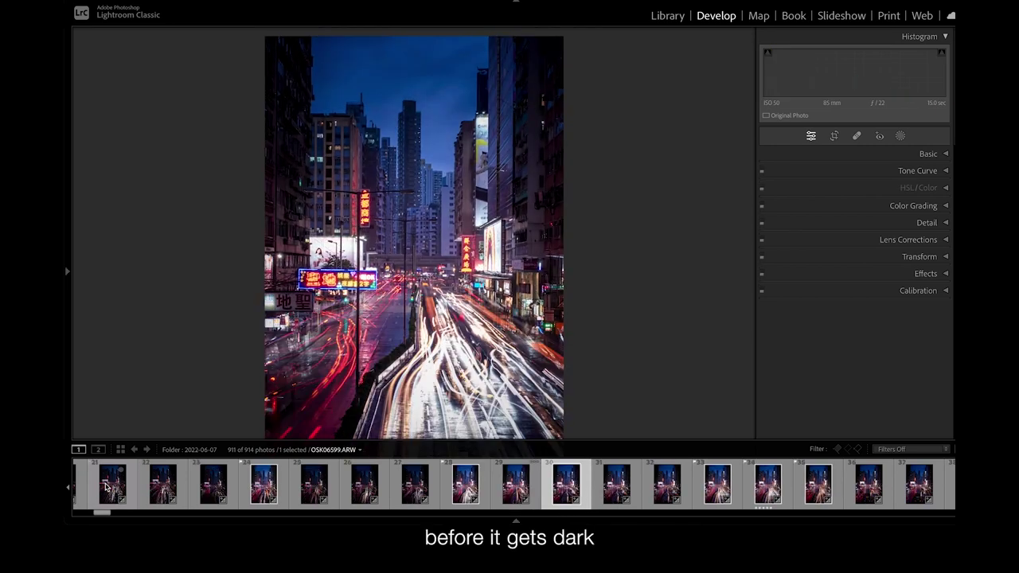
{"action": "key", "text": "Right"}
{"action": "key", "text": "Right"}
{"action": "key", "text": "Right"}
{"action": "key", "text": "Right"}
{"action": "key", "text": "Right"}
{"action": "key", "text": "Right"}
{"action": "key", "text": "Right"}
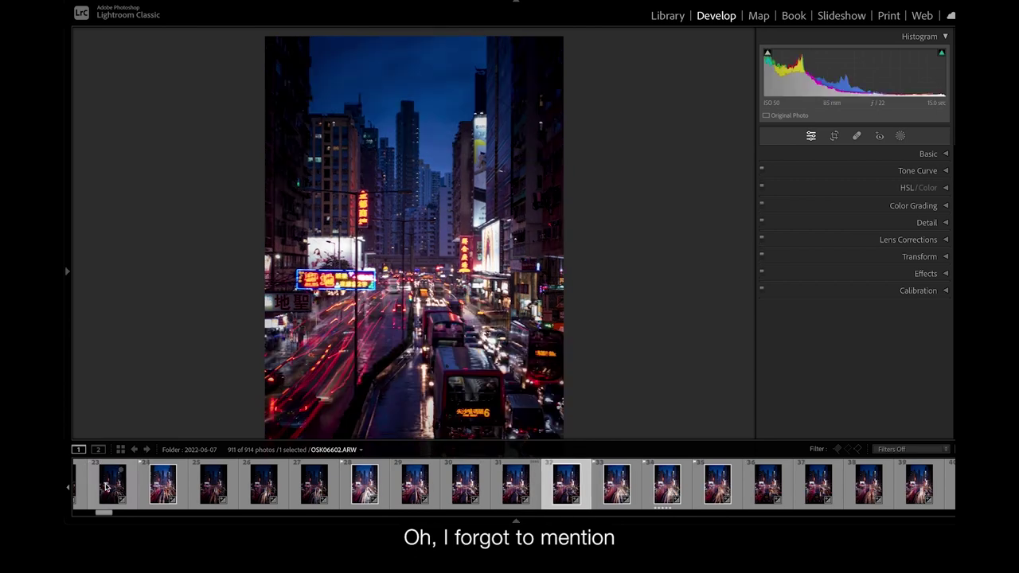
{"action": "key", "text": "Right"}
{"action": "key", "text": "Right"}
{"action": "key", "text": "Right"}
{"action": "key", "text": "Right"}
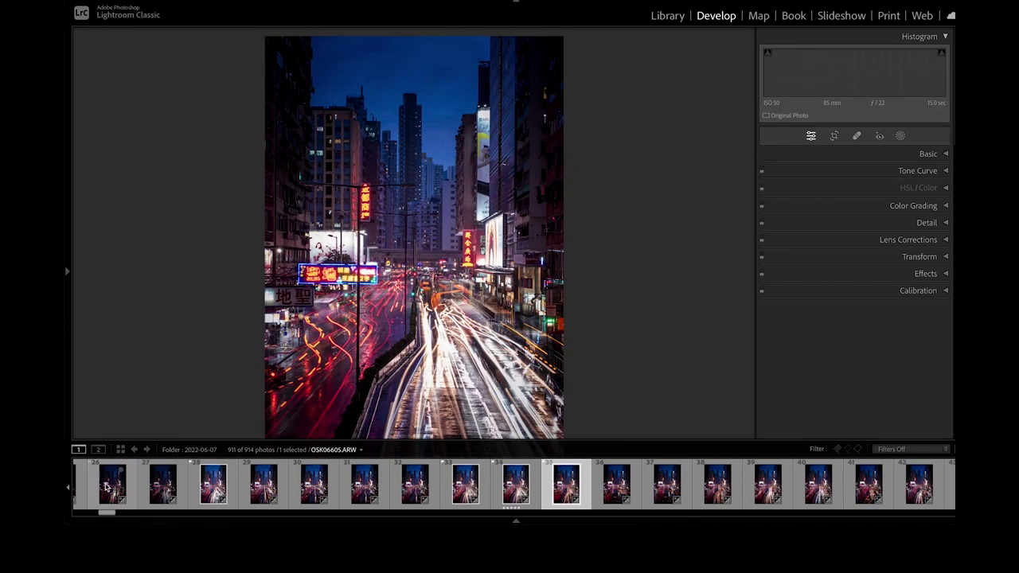
{"action": "key", "text": "Right"}
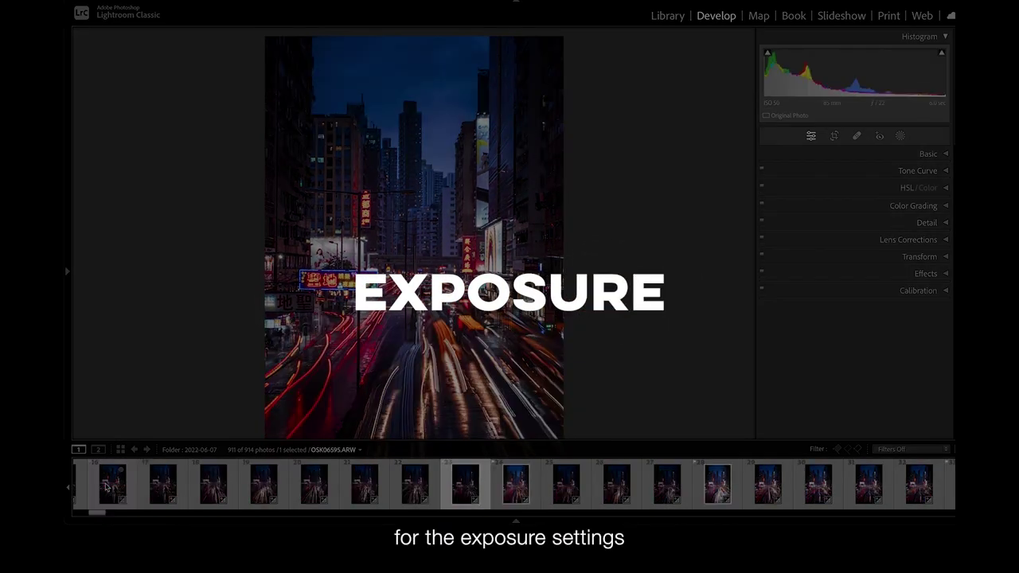
Browse ahead through later light-trail frames, check one Before view, then step back one photo.
{"action": "key", "text": "Right"}
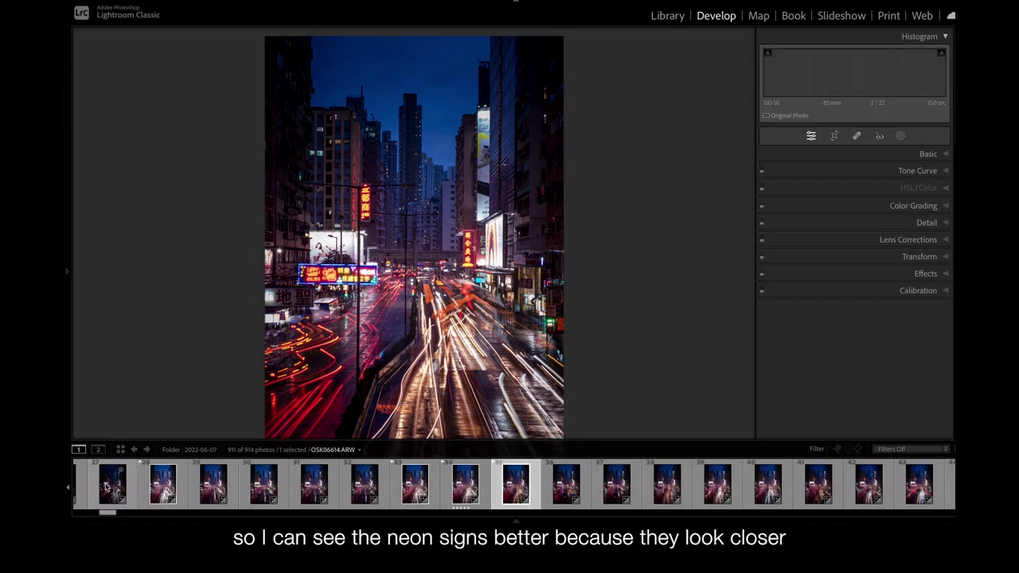
{"action": "key", "text": "Right"}
{"action": "key", "text": "Right"}
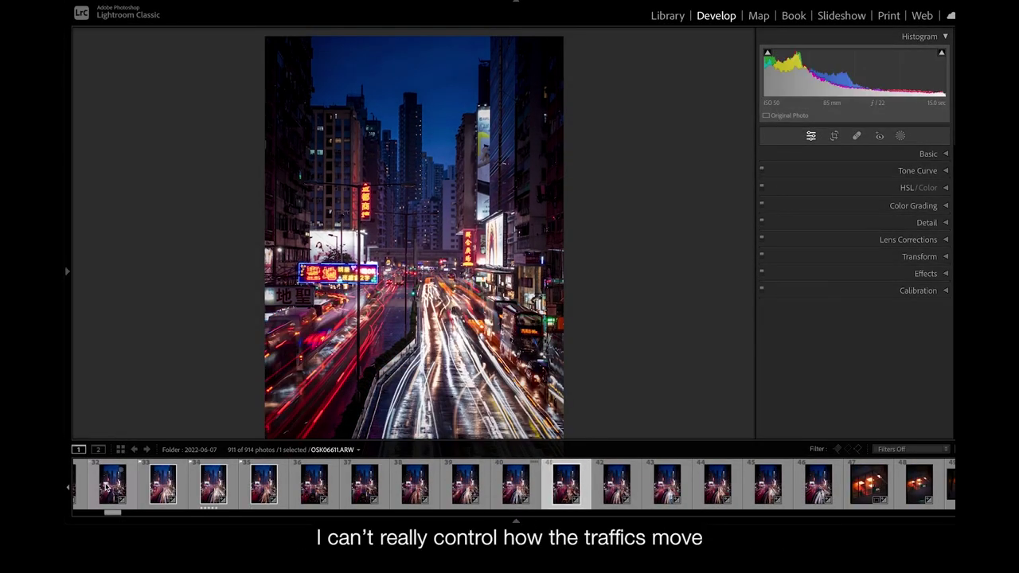
{"action": "key", "text": "Right"}
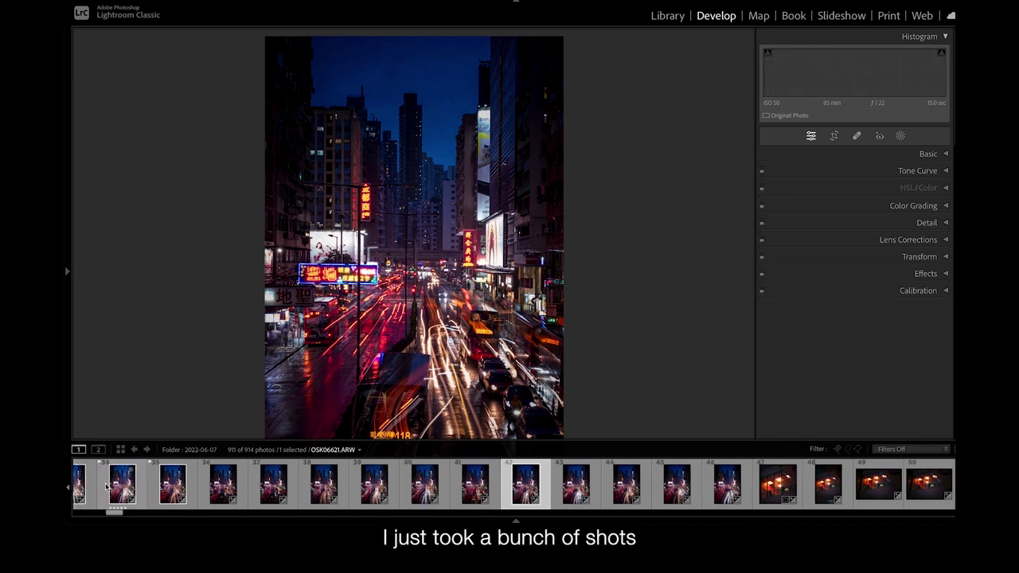
{"action": "key", "text": "Right"}
{"action": "key", "text": "Right"}
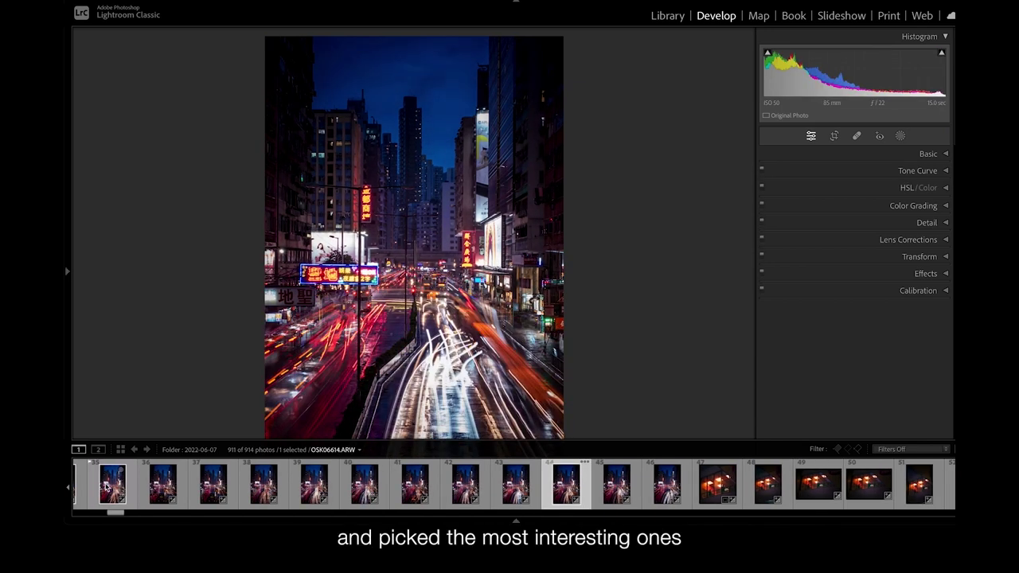
{"action": "key", "text": "Right"}
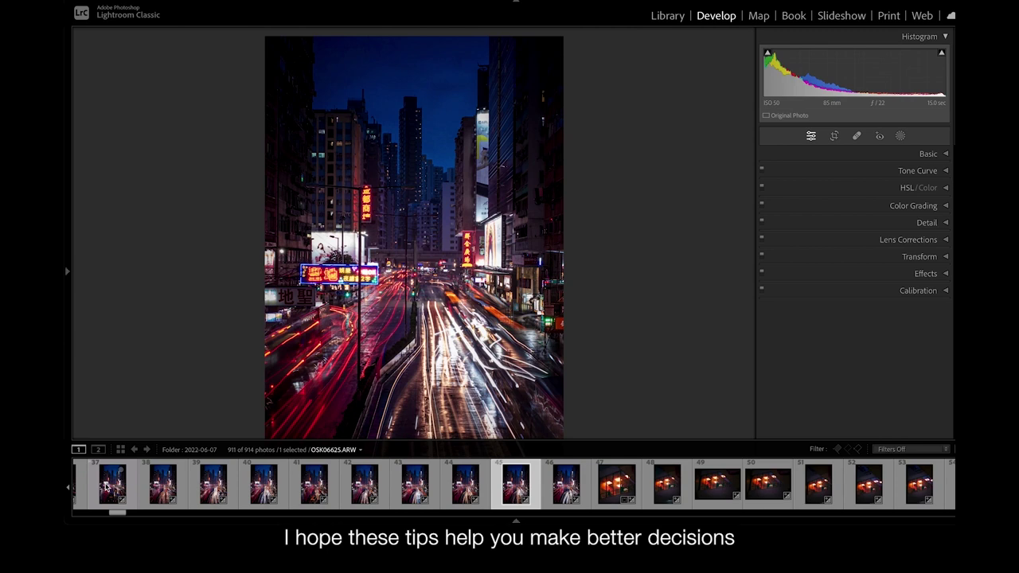
{"action": "key", "text": "Right"}
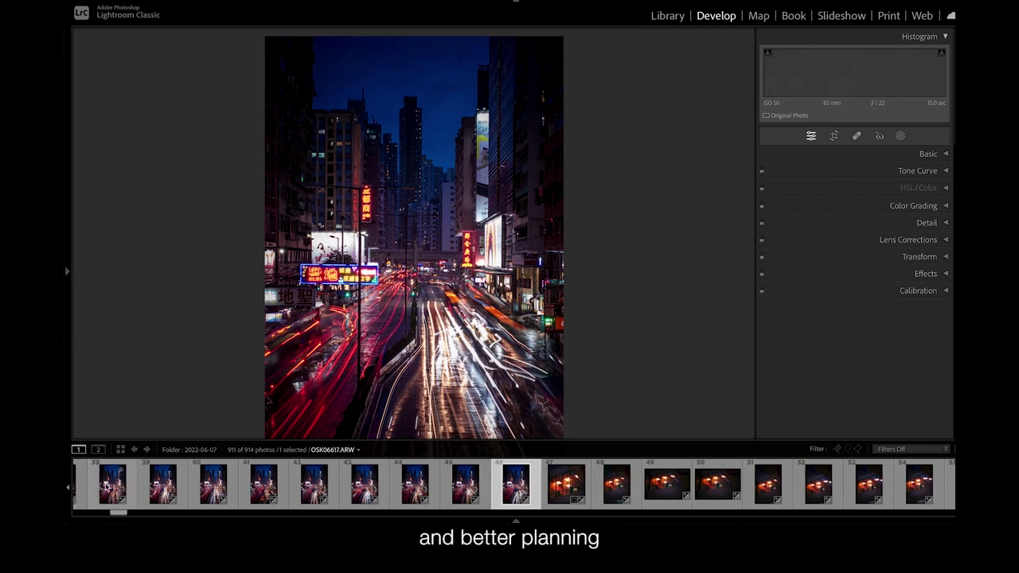
{"action": "key", "text": "backslash"}
{"action": "key", "text": "backslash"}
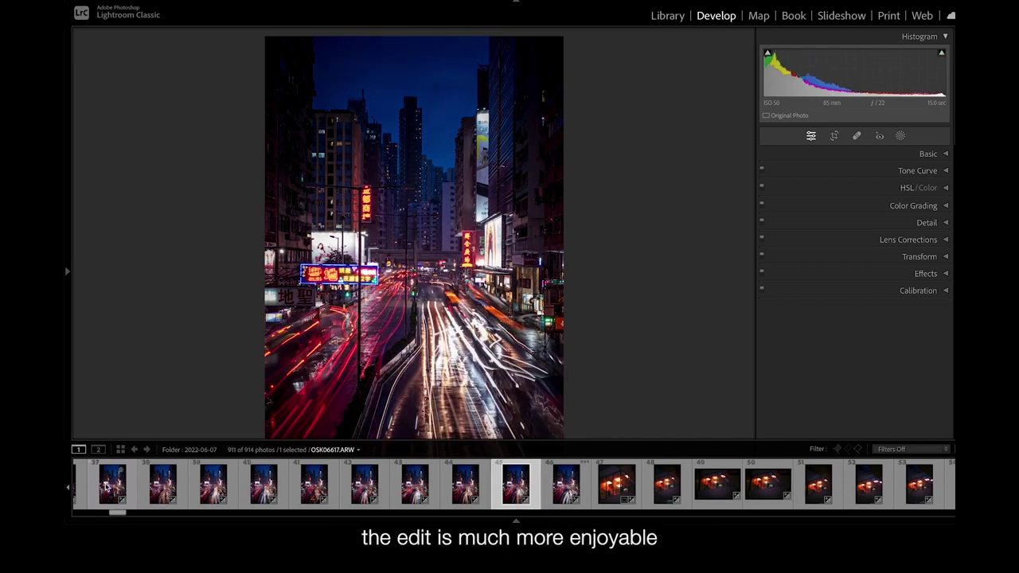
{"action": "key", "text": "Left"}
{"action": "key", "text": "Left"}
{"action": "key", "text": "Left"}
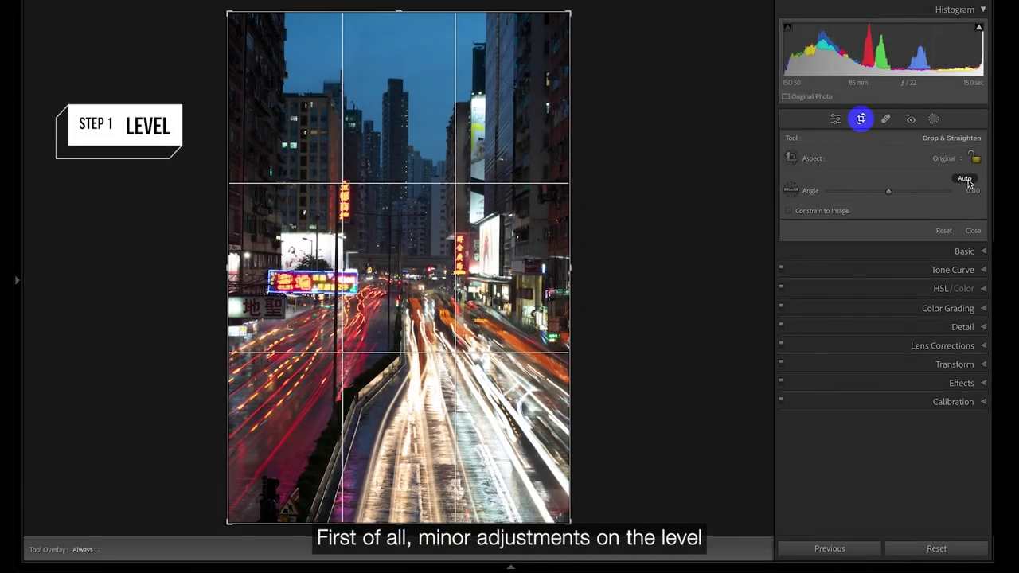
Auto-straighten the photo to a -0.40 angle and close the crop grid.
{"action": "left_click", "coordinate": [966, 180]}
{"action": "left_click", "coordinate": [973, 231]}
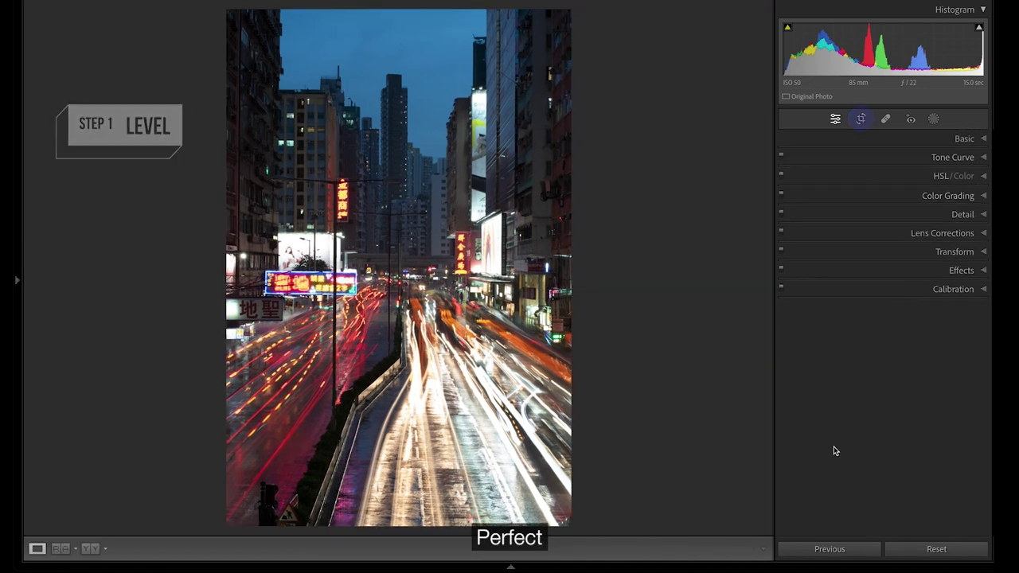
{"action": "left_click", "coordinate": [902, 138]}
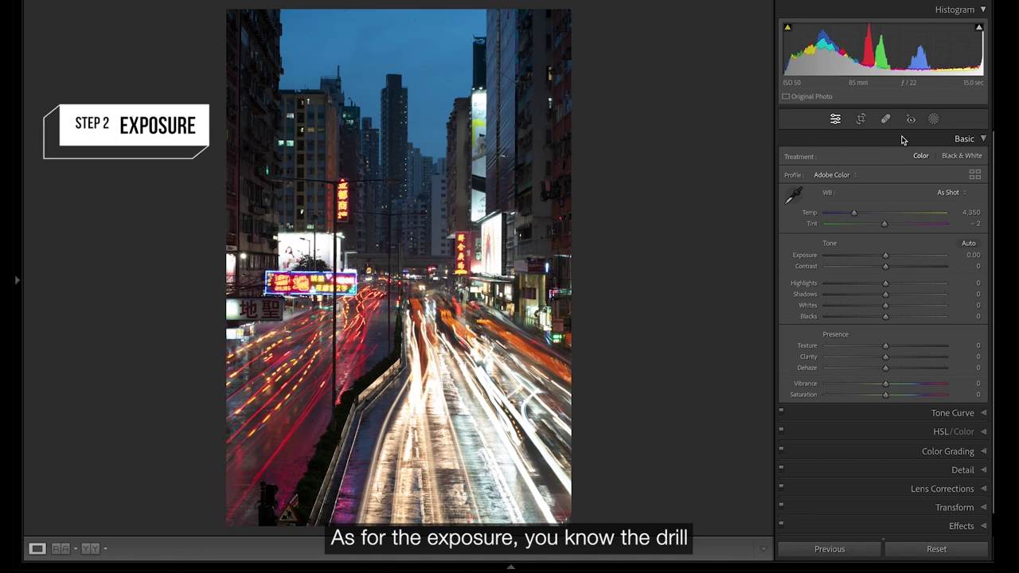
Set Highlights to -100, Shadows to +46 and Blacks to -17 in the Basic panel.
{"action": "left_click_drag", "start_coordinate": [885, 283], "coordinate": [812, 298]}
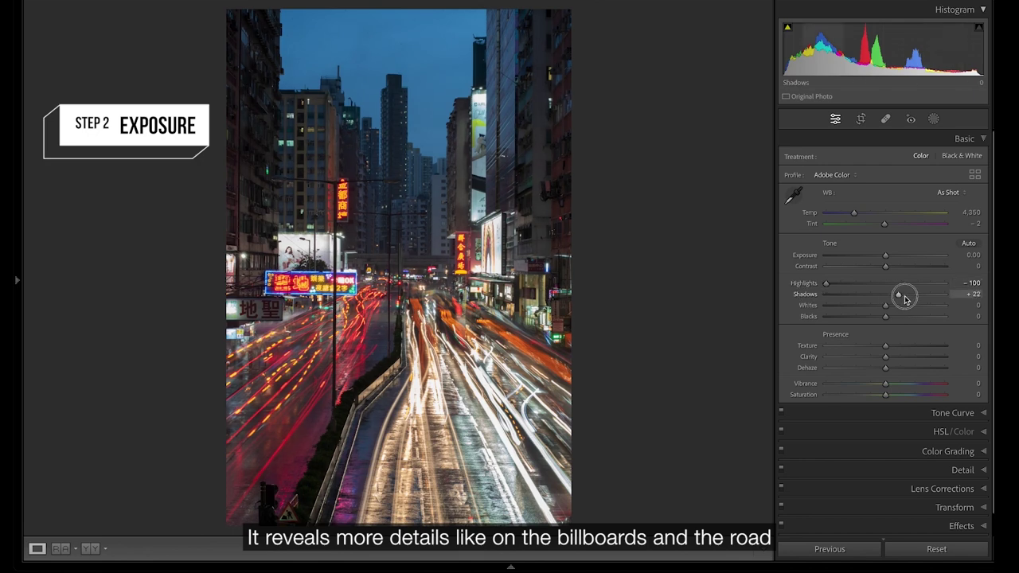
{"action": "left_click_drag", "start_coordinate": [905, 299], "coordinate": [875, 316]}
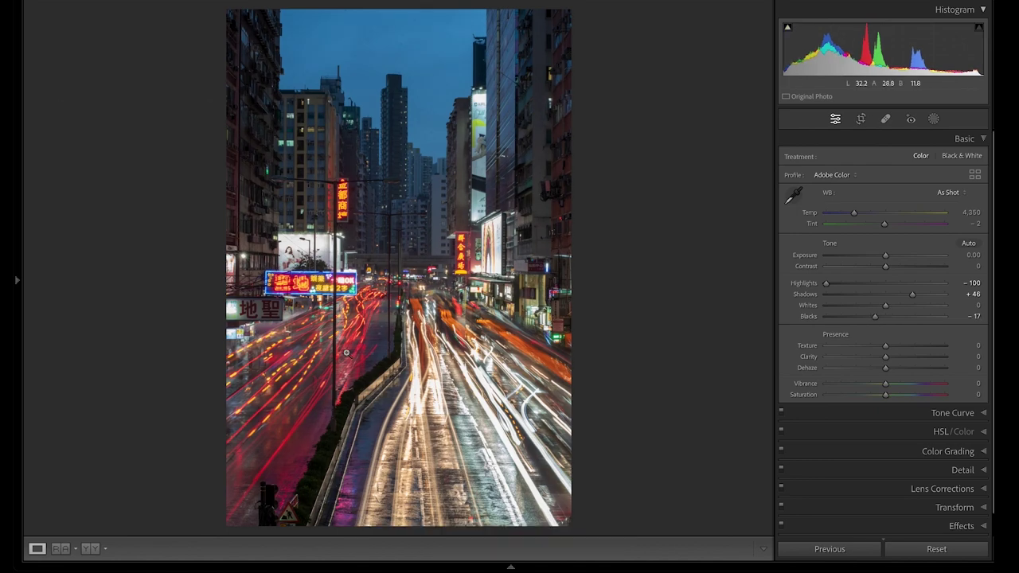
At 1:1 on the red trails, try Texture +35 and Clarity around +14.
{"action": "left_click", "coordinate": [346, 352]}
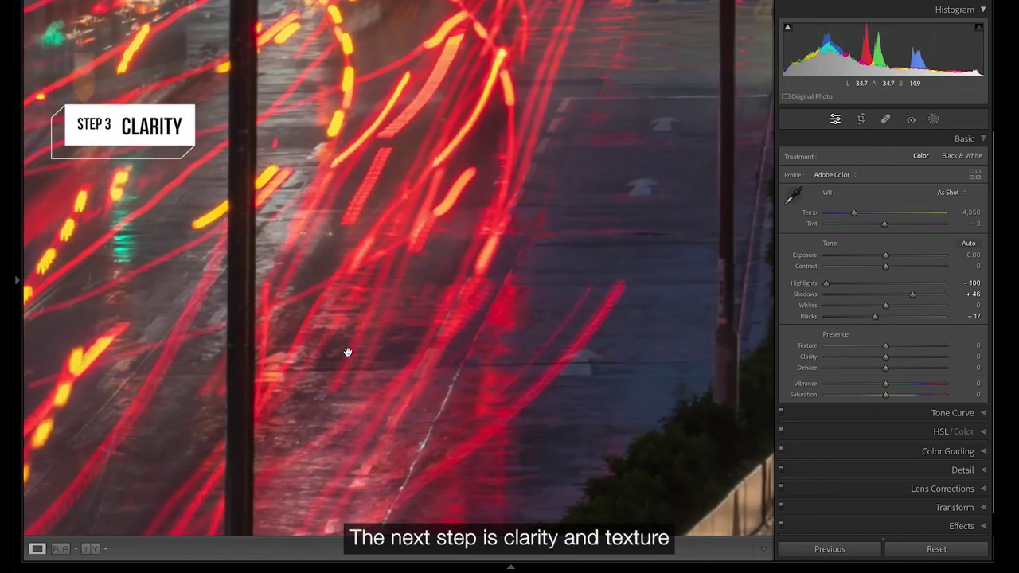
{"action": "left_click_drag", "start_coordinate": [347, 352], "coordinate": [414, 64]}
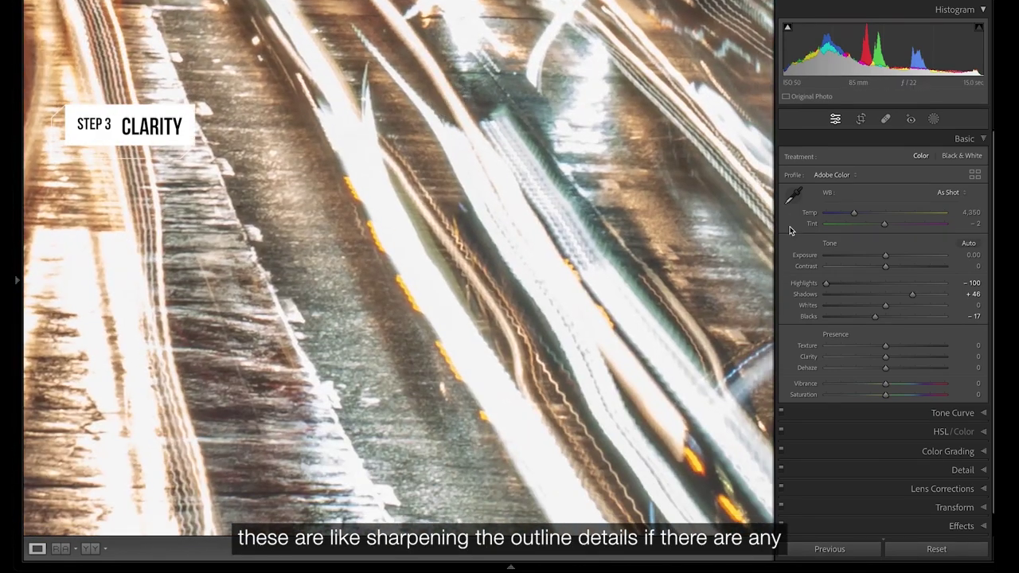
{"action": "left_click_drag", "start_coordinate": [886, 345], "coordinate": [910, 347]}
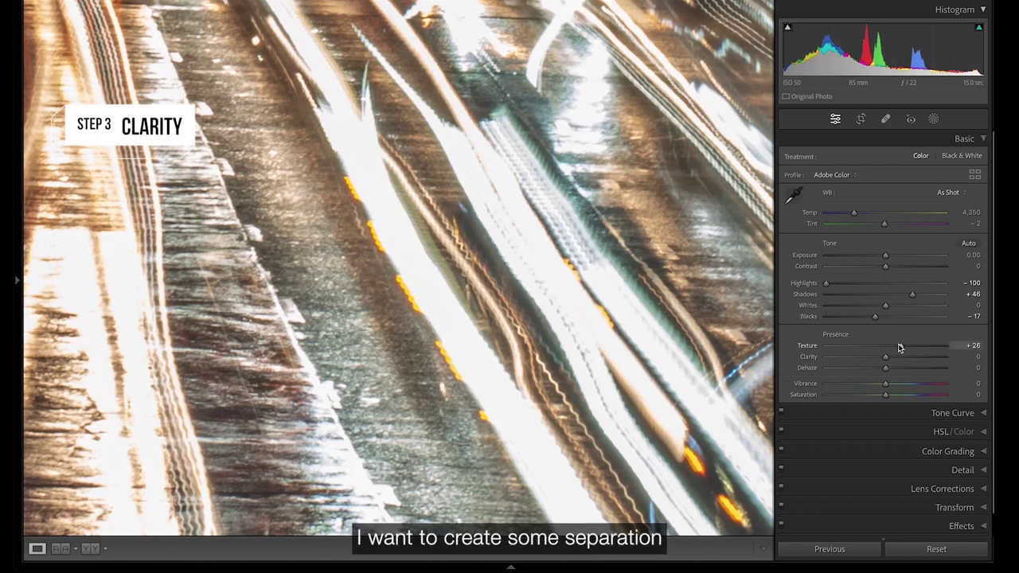
{"action": "mouse_move", "coordinate": [886, 357]}
{"action": "left_mouse_down"}
{"action": "mouse_move", "coordinate": [928, 352]}
{"action": "mouse_move", "coordinate": [893, 357]}
{"action": "left_mouse_up"}
{"action": "left_click", "coordinate": [534, 334]}
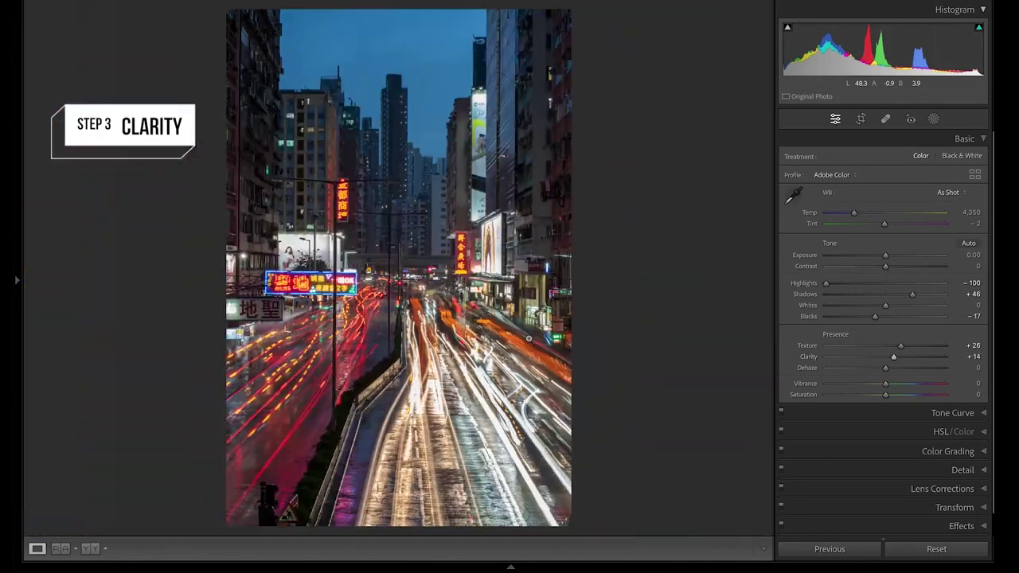
{"action": "left_click", "coordinate": [499, 438]}
Preview extreme Clarity and Texture values, then settle both at +20 and zoom to fit.
{"action": "left_click", "coordinate": [524, 352]}
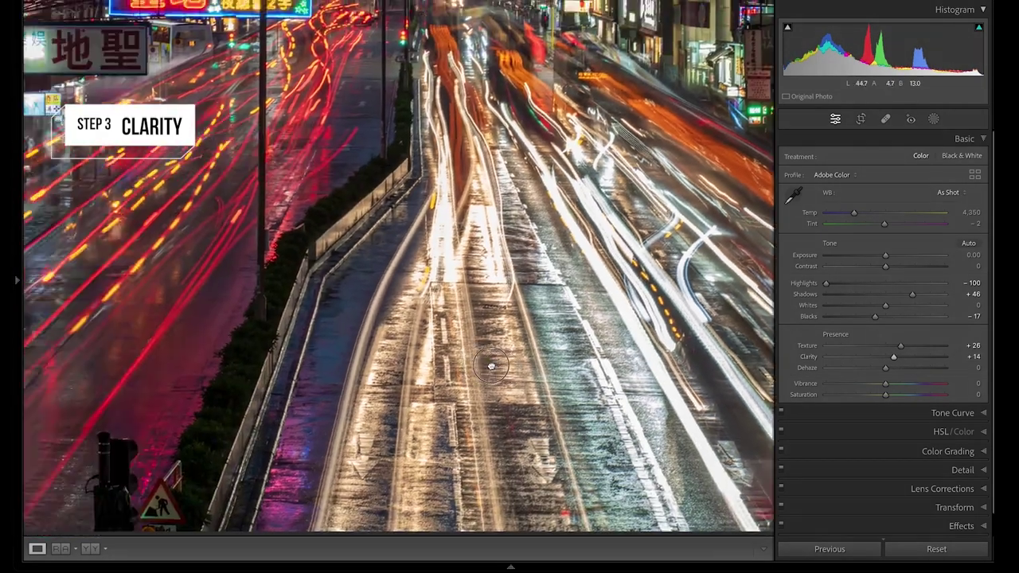
{"action": "left_click", "coordinate": [583, 333]}
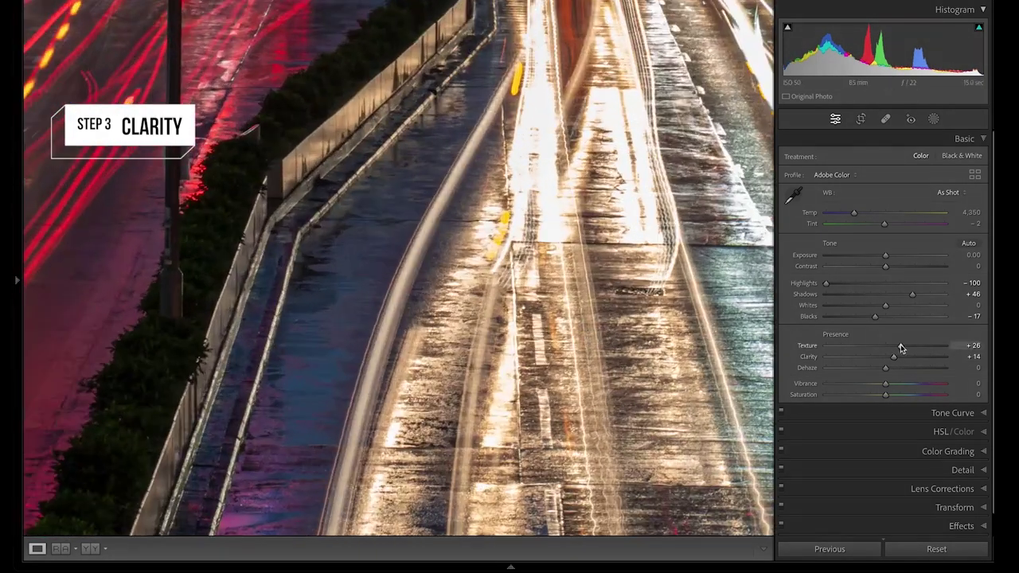
{"action": "left_click_drag", "start_coordinate": [893, 357], "coordinate": [920, 346]}
{"action": "left_click_drag", "start_coordinate": [510, 335], "coordinate": [472, 358]}
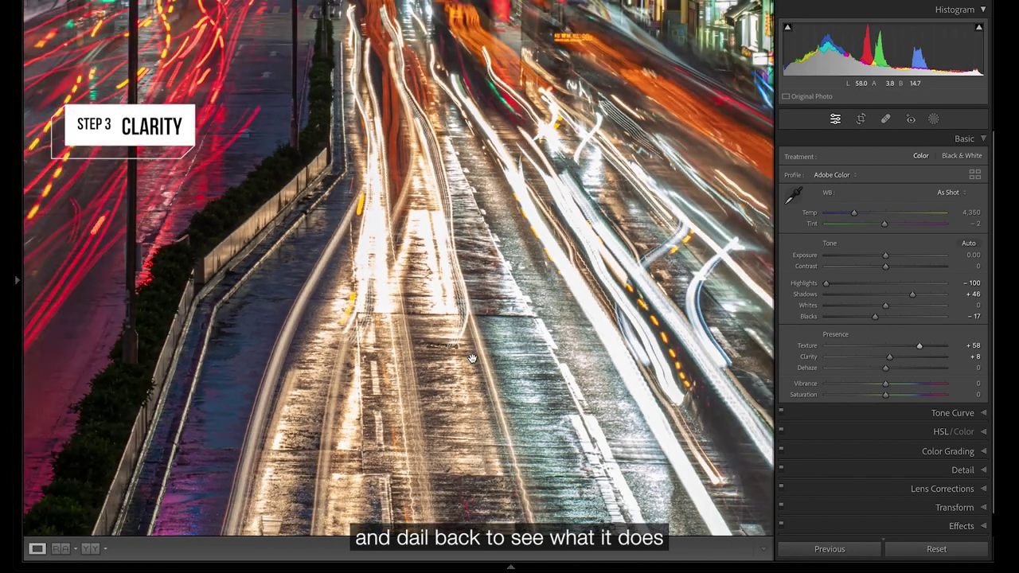
{"action": "mouse_move", "coordinate": [916, 346]}
{"action": "left_mouse_down"}
{"action": "mouse_move", "coordinate": [892, 351]}
{"action": "mouse_move", "coordinate": [933, 357]}
{"action": "mouse_move", "coordinate": [899, 360]}
{"action": "mouse_move", "coordinate": [897, 345]}
{"action": "left_mouse_up"}
{"action": "left_click", "coordinate": [546, 337]}
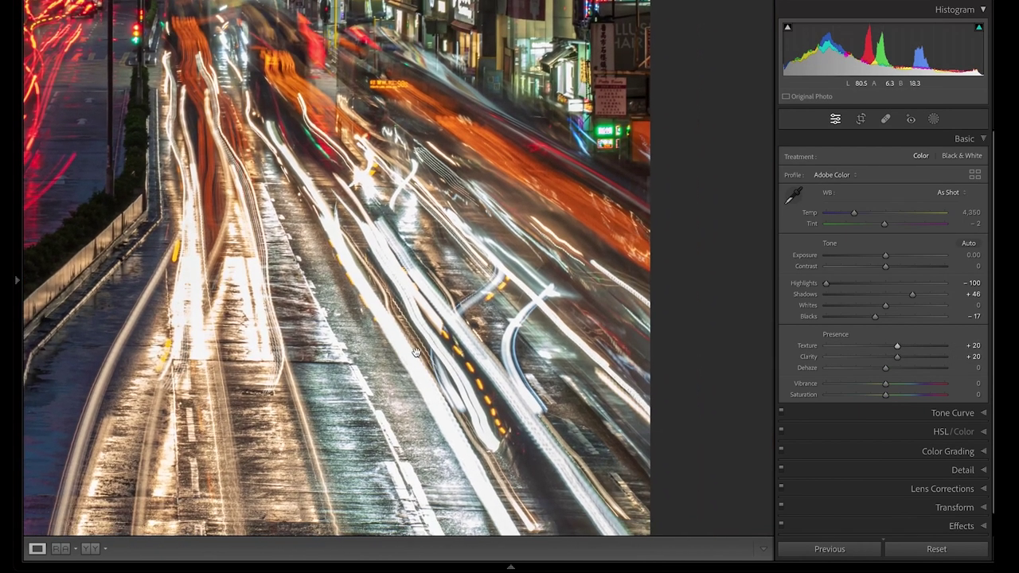
{"action": "left_click", "coordinate": [415, 353]}
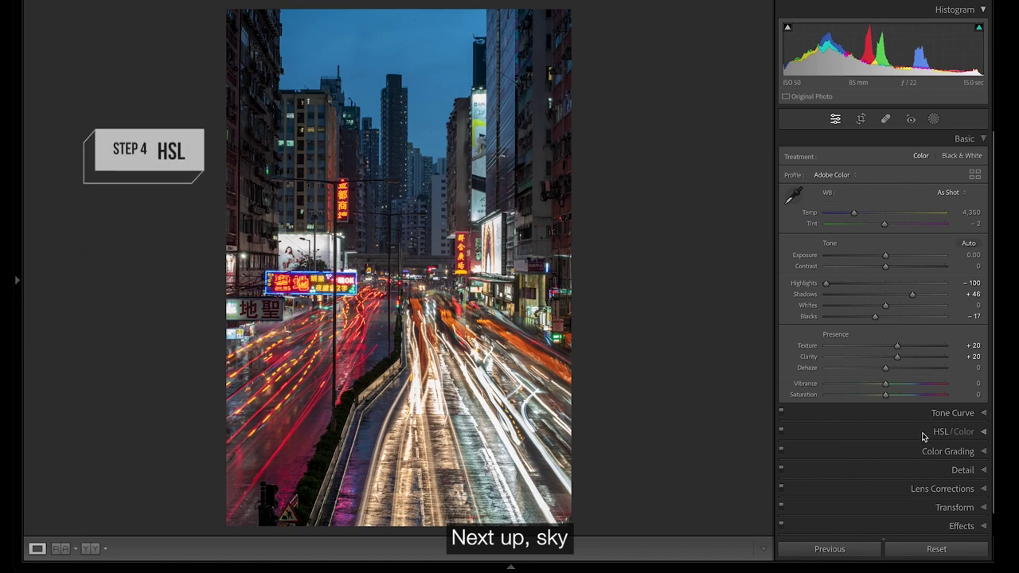
Boost the sky's HSL saturation with the targeted tool to Blue +50, Aqua +2.
{"action": "left_click", "coordinate": [939, 432]}
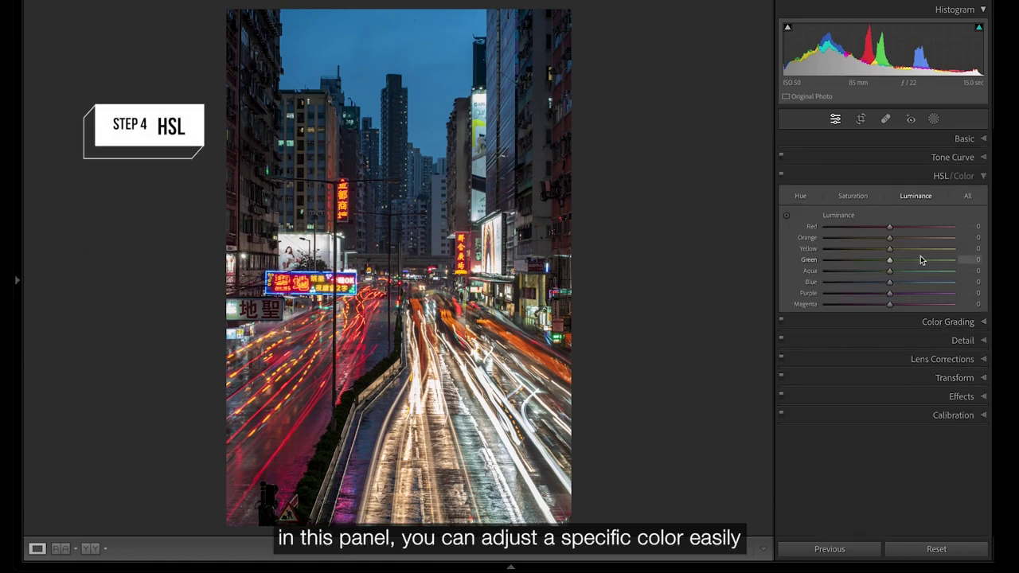
{"action": "left_click", "coordinate": [852, 196]}
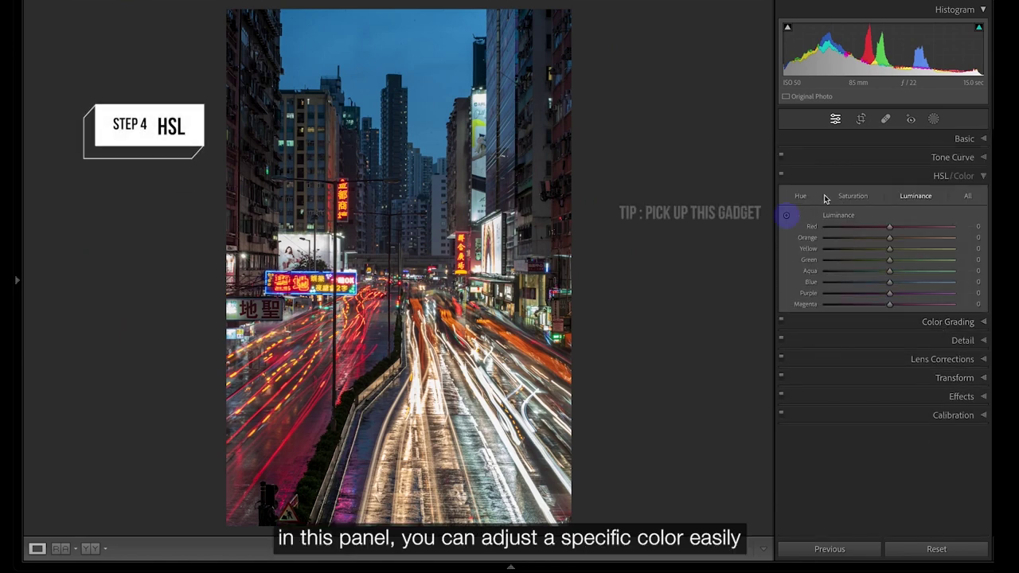
{"action": "left_click", "coordinate": [787, 217]}
{"action": "left_click_drag", "start_coordinate": [405, 120], "coordinate": [404, 23]}
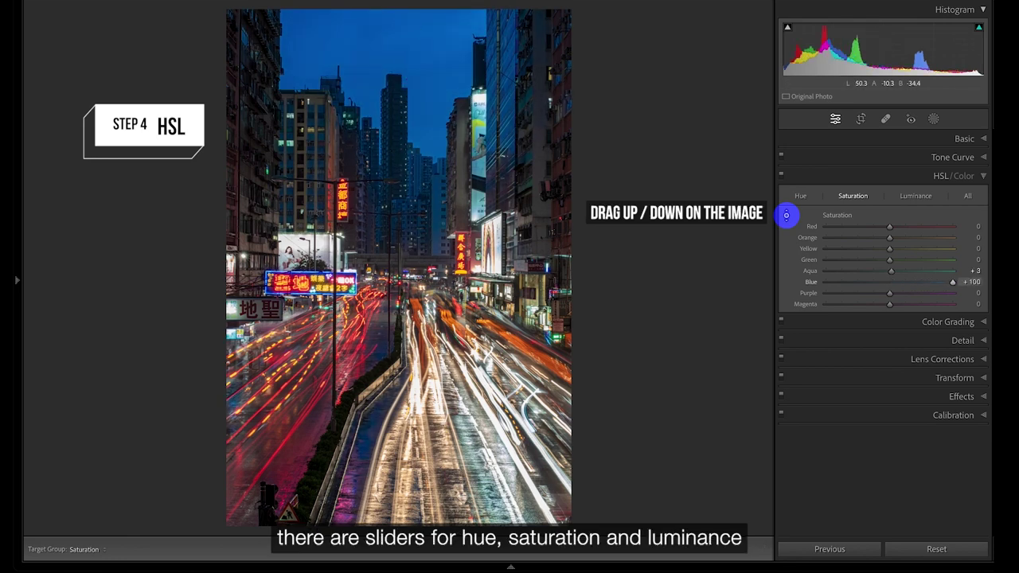
{"action": "left_click_drag", "start_coordinate": [404, 117], "coordinate": [405, 44]}
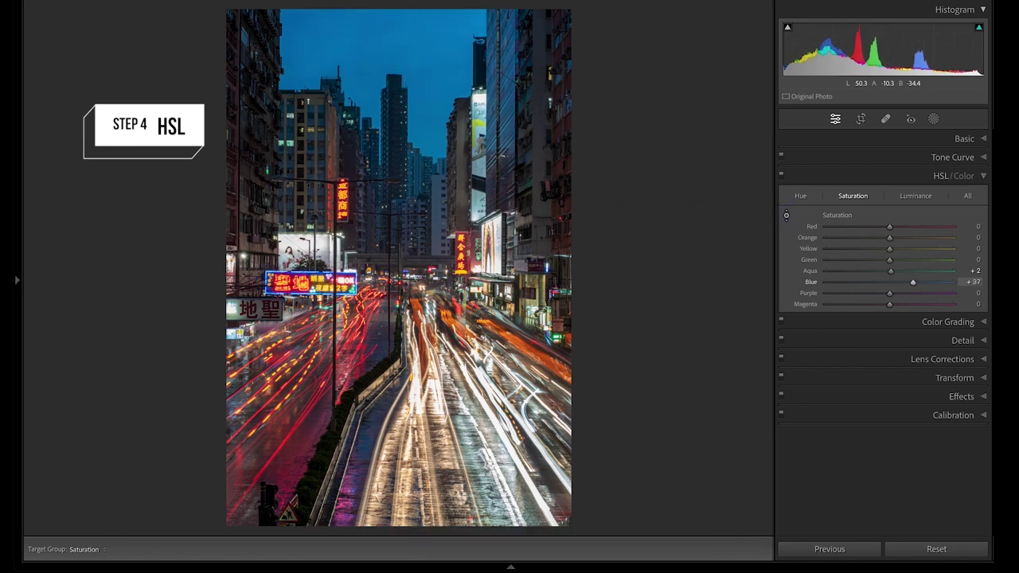
Drag on the sky with the targeted tool to change Blue luminance, then collapse HSL/Color.
{"action": "left_click", "coordinate": [915, 196]}
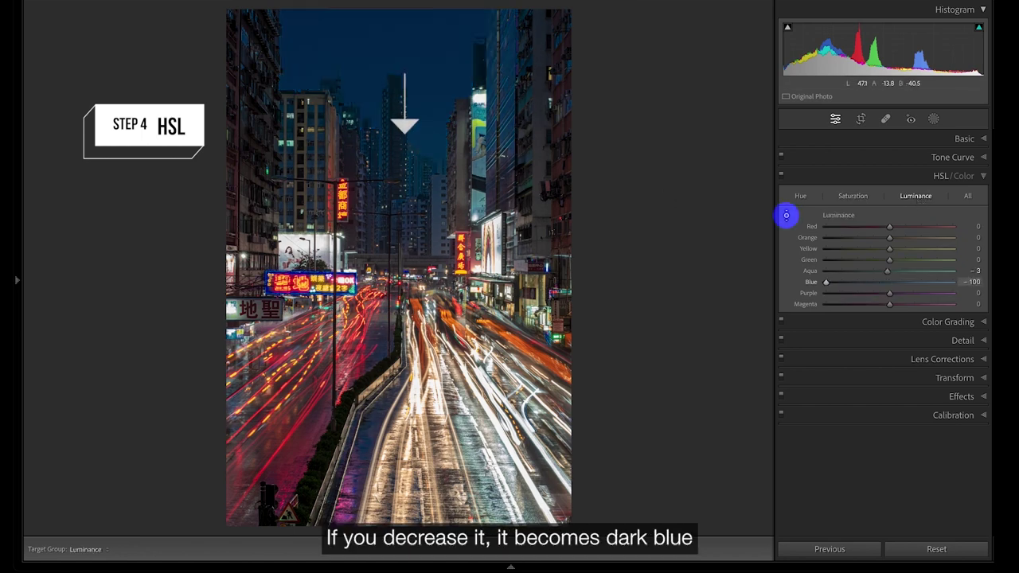
{"action": "left_click_drag", "start_coordinate": [405, 104], "coordinate": [405, 27]}
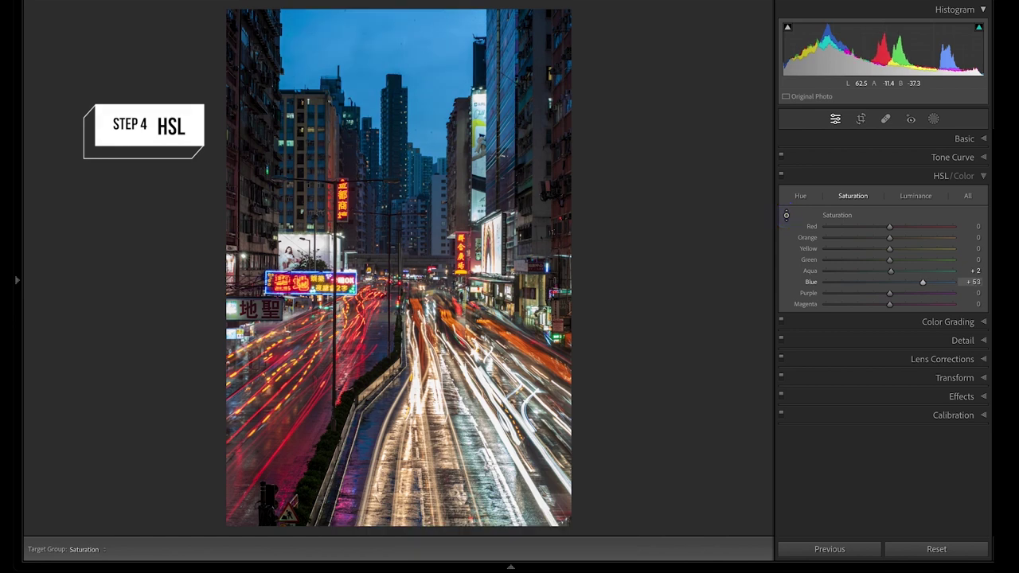
{"action": "left_click", "coordinate": [897, 178]}
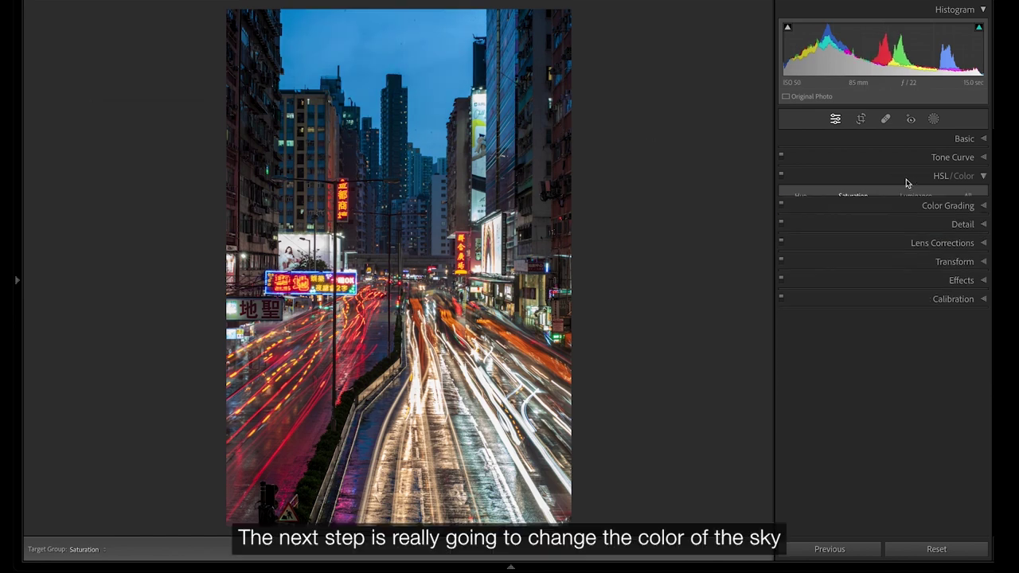
Enable lens profile corrections in Lens Corrections.
{"action": "left_click", "coordinate": [883, 239]}
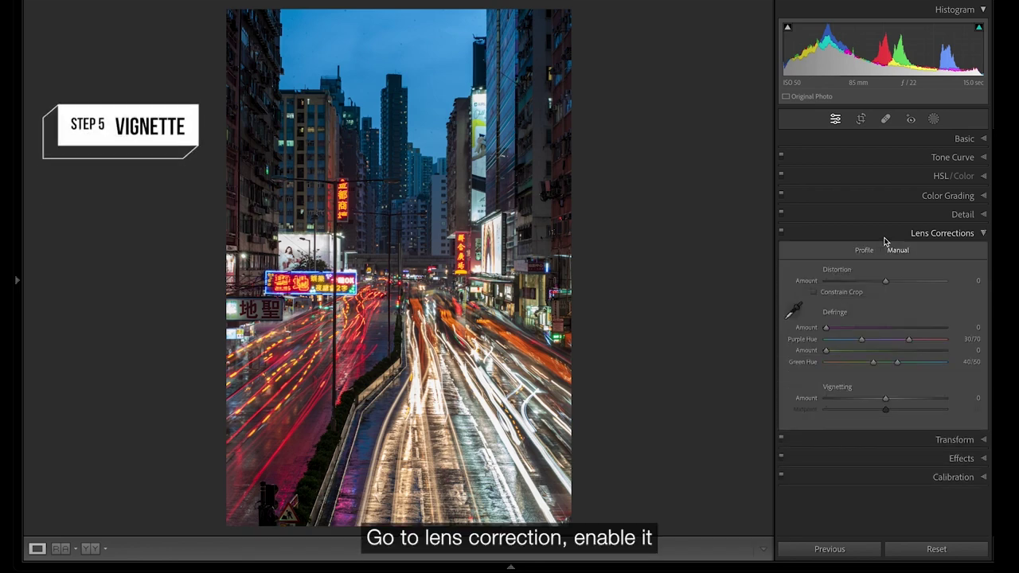
{"action": "left_click", "coordinate": [864, 250]}
{"action": "left_click", "coordinate": [840, 278]}
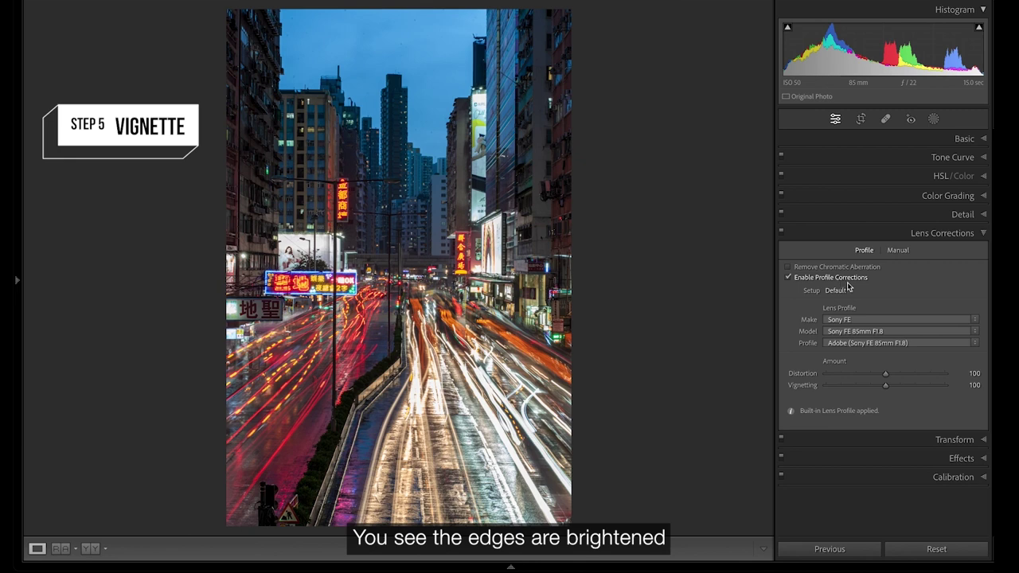
Add a manual vignette with Amount -100 and Midpoint 0.
{"action": "left_click", "coordinate": [898, 250]}
{"action": "left_click", "coordinate": [900, 251]}
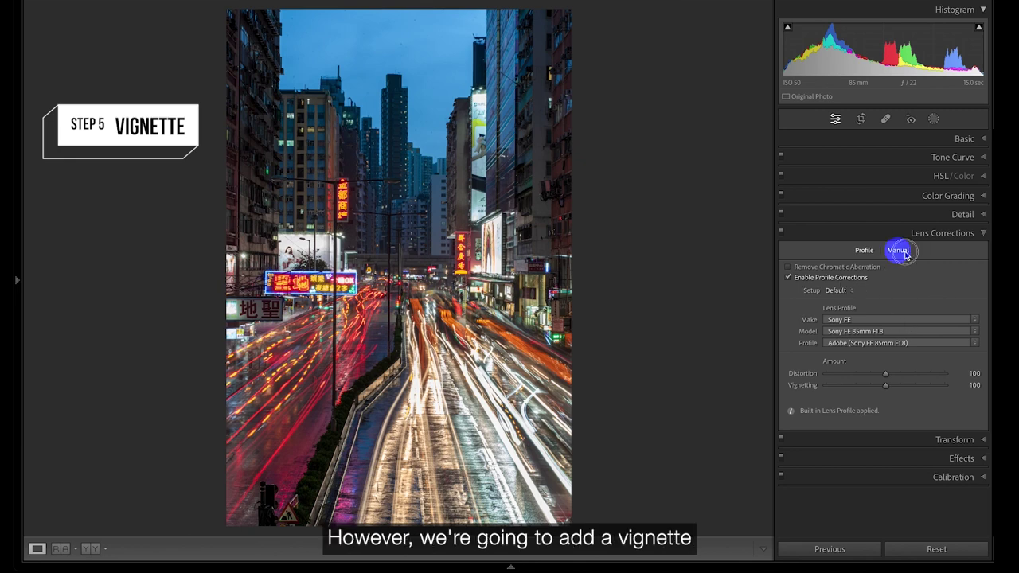
{"action": "left_click_drag", "start_coordinate": [883, 400], "coordinate": [802, 413]}
{"action": "left_click_drag", "start_coordinate": [885, 409], "coordinate": [797, 431]}
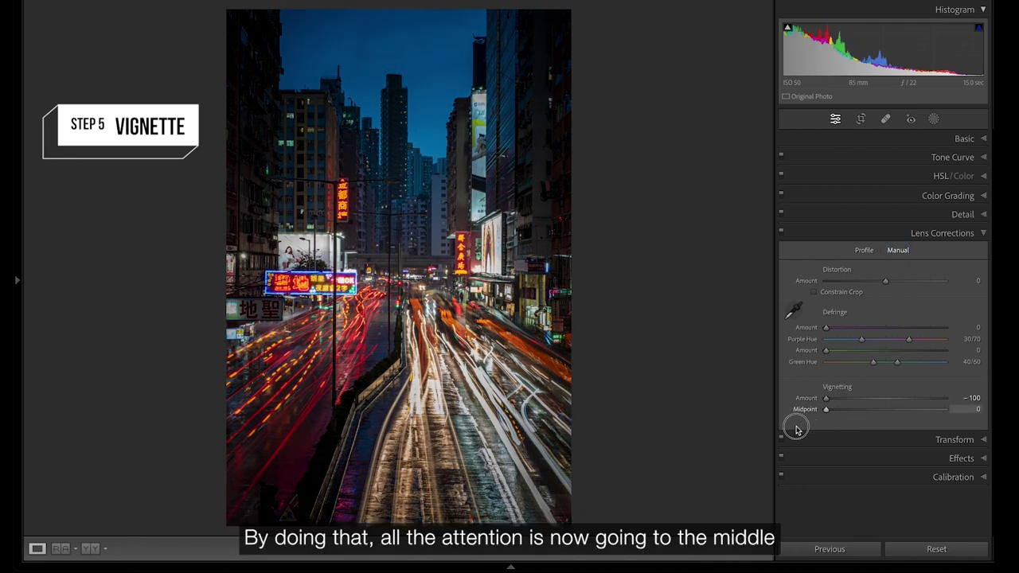
{"action": "left_click_drag", "start_coordinate": [796, 431], "coordinate": [796, 431]}
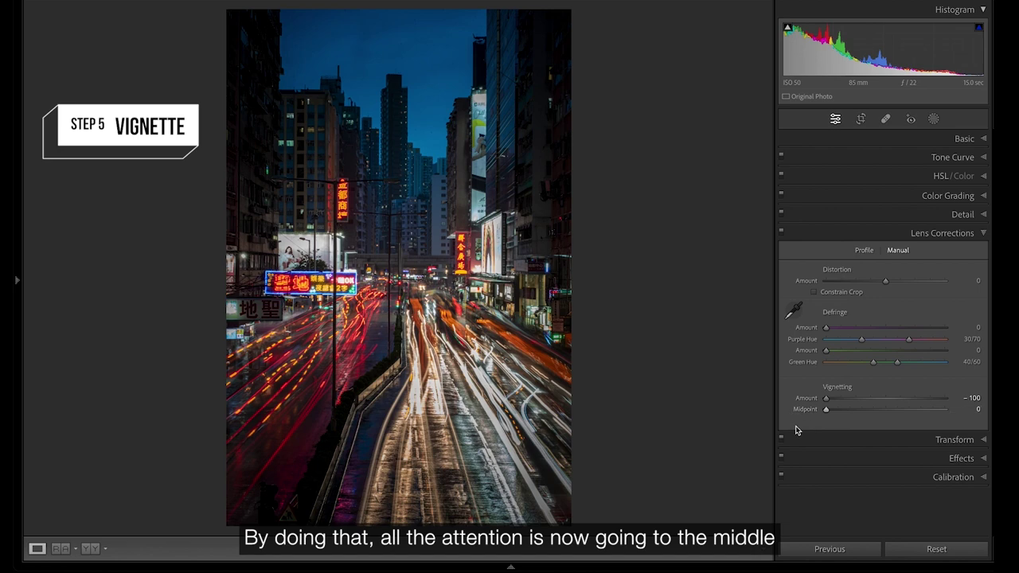
{"action": "left_click", "coordinate": [970, 141]}
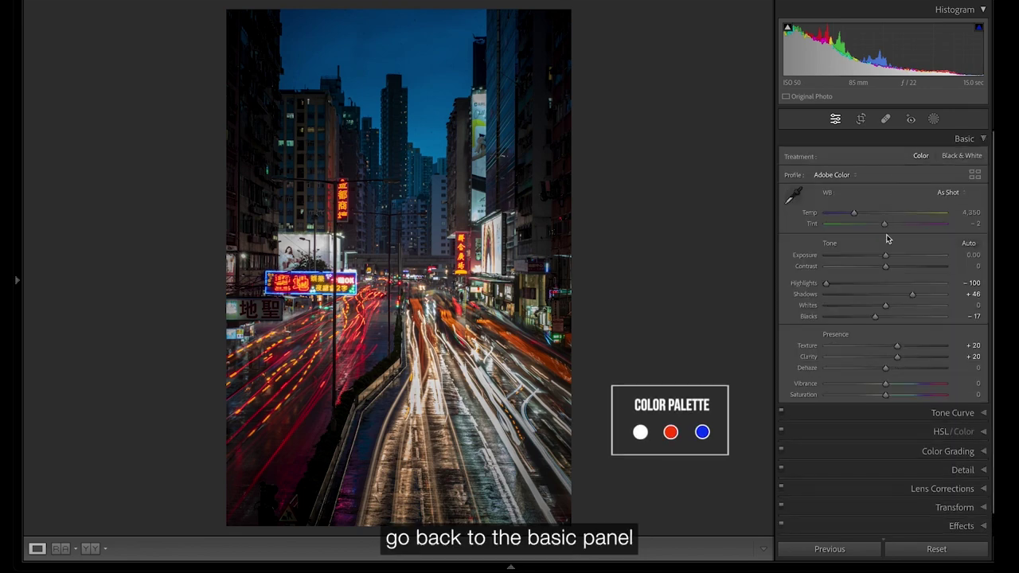
Raise Whites to +78 with Blacks at 0, and reset Blue luminance to 0.
{"action": "left_click_drag", "start_coordinate": [891, 308], "coordinate": [932, 302]}
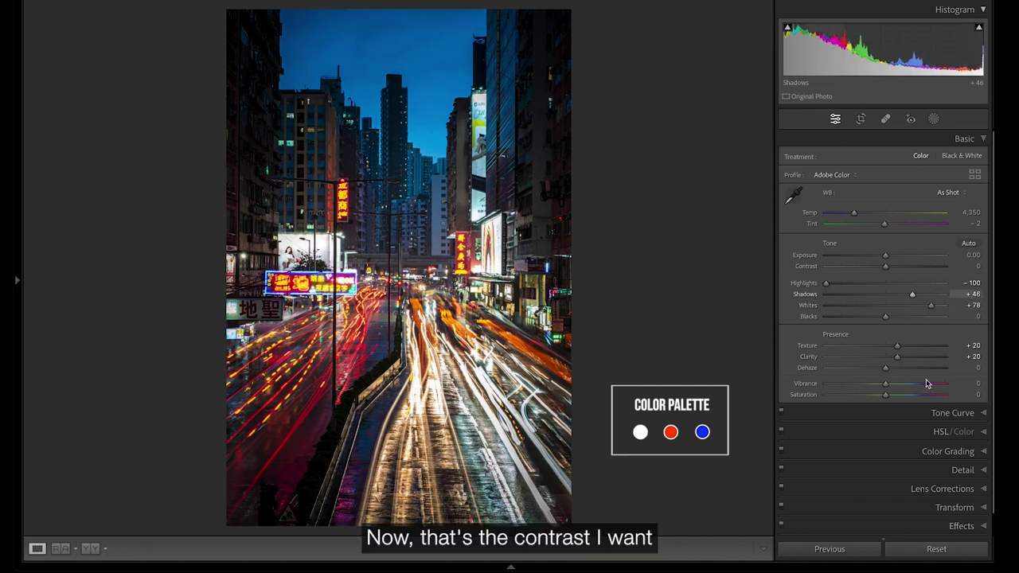
{"action": "left_click", "coordinate": [947, 437]}
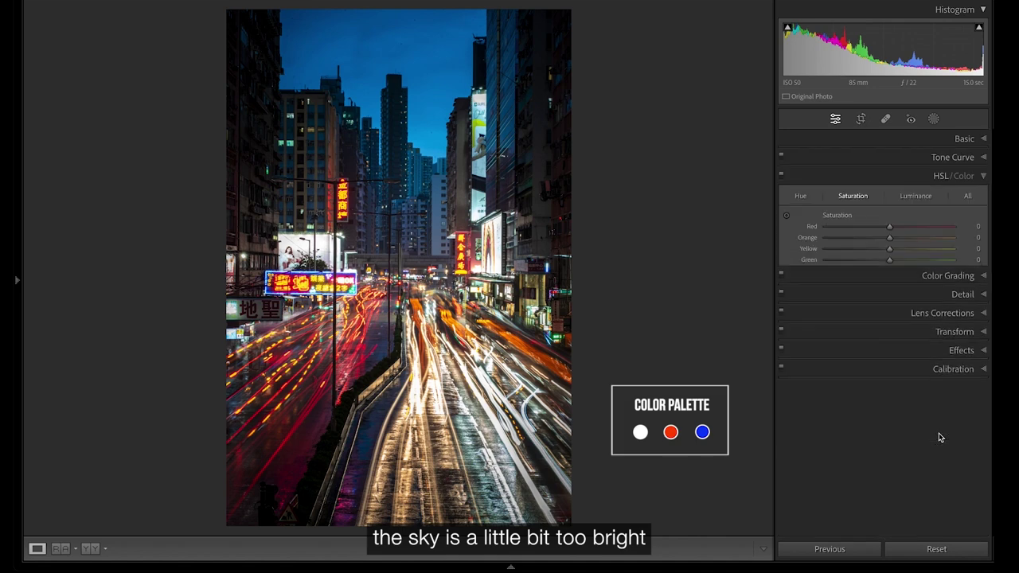
{"action": "left_click", "coordinate": [915, 196]}
{"action": "double_click", "coordinate": [810, 282]}
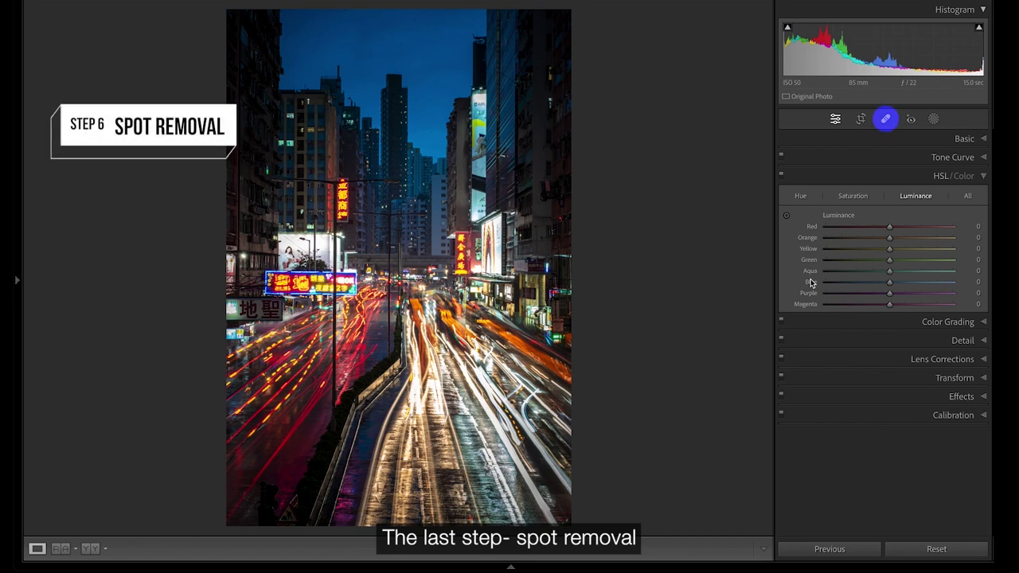
{"action": "left_click", "coordinate": [413, 28]}
Heal the dust spots across the zoomed-in sky with the Spot Removal tool.
{"action": "left_click_drag", "start_coordinate": [421, 61], "coordinate": [468, 157]}
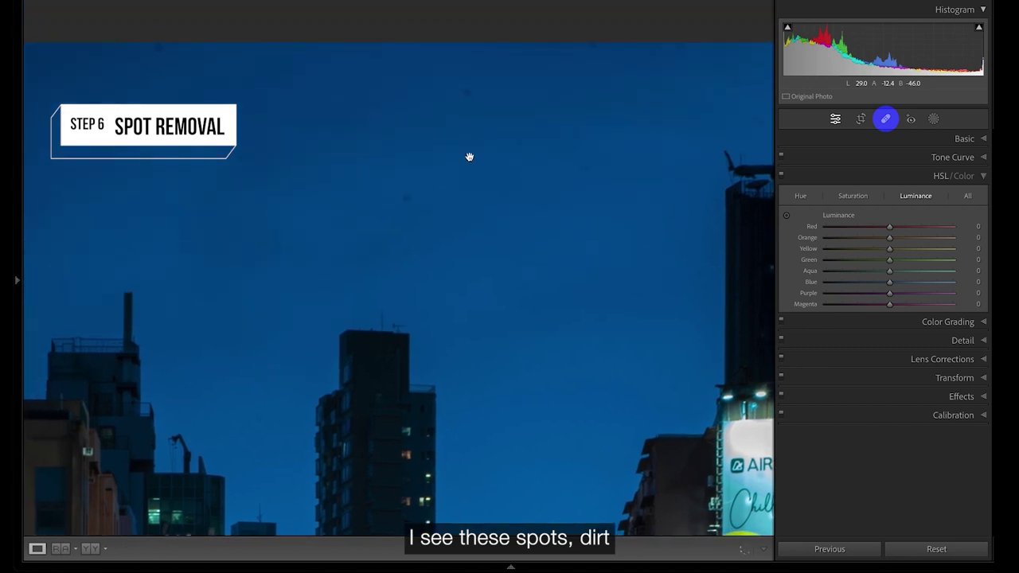
{"action": "left_click", "coordinate": [886, 119]}
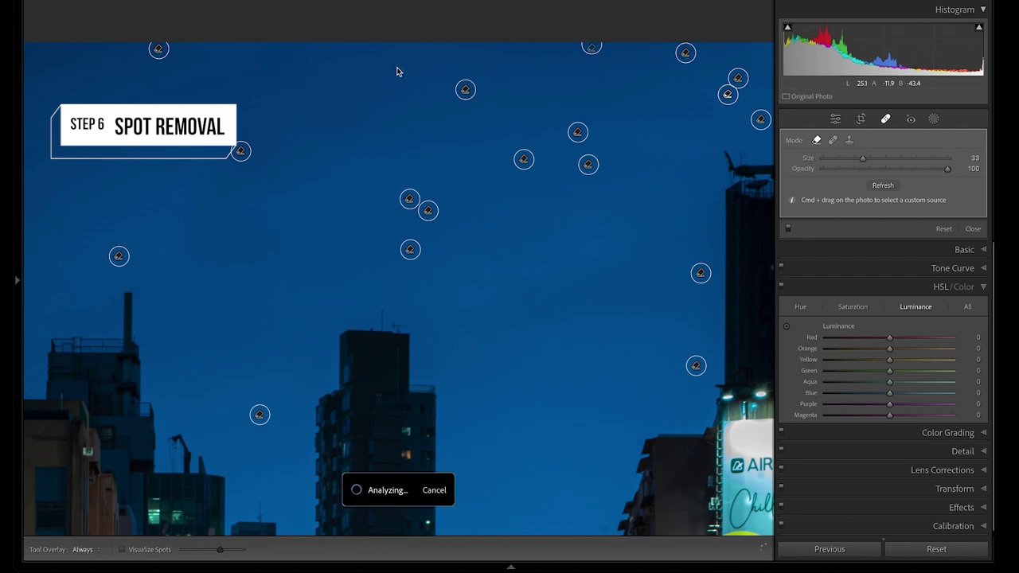
{"action": "left_click_drag", "start_coordinate": [659, 246], "coordinate": [387, 324]}
{"action": "scroll", "coordinate": [387, 324], "scroll_direction": "left", "scroll_amount": 10}
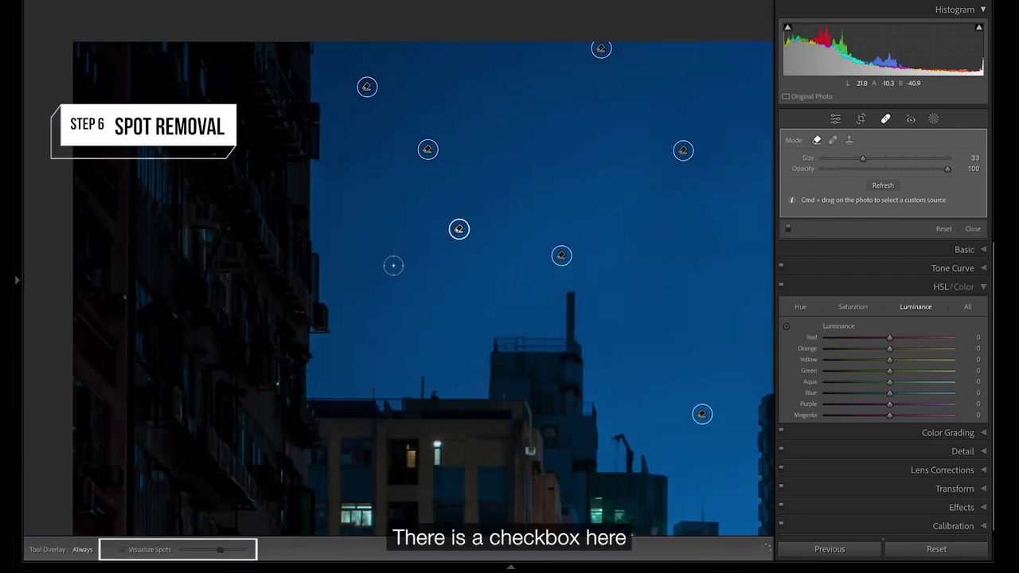
Find the remaining specks with Visualize Spots, then close the Spot Removal tool.
{"action": "left_click", "coordinate": [122, 549]}
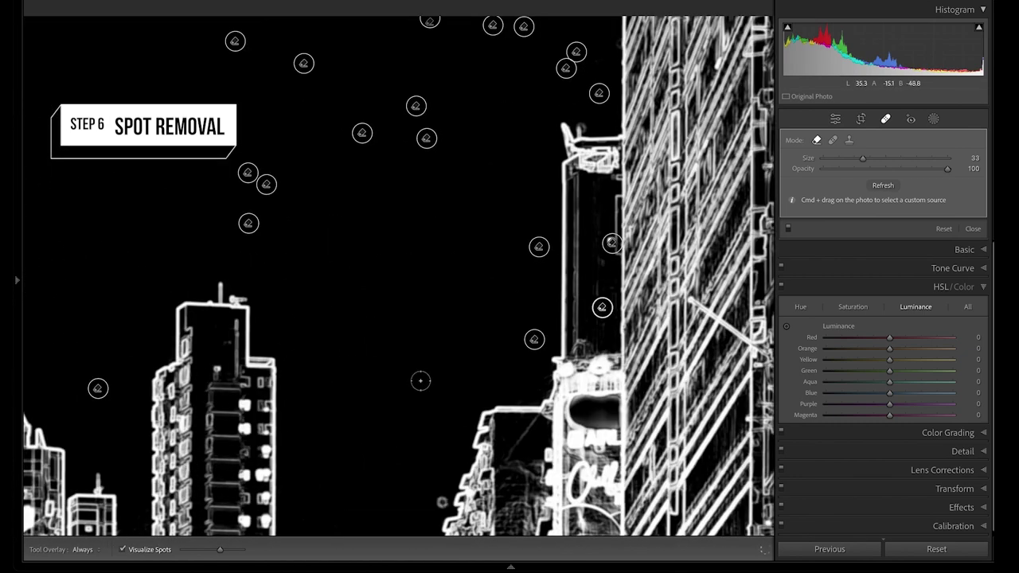
{"action": "key", "text": "z"}
{"action": "key", "text": "a"}
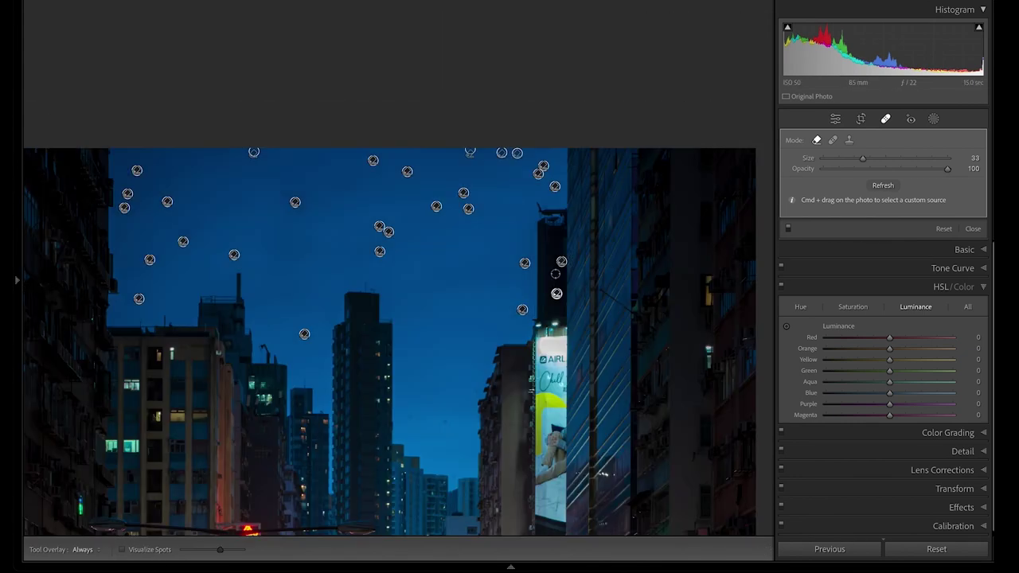
{"action": "left_click", "coordinate": [973, 229]}
Show the whole photo and restore Temp to 4,350 in the Basic panel.
{"action": "left_click", "coordinate": [414, 315]}
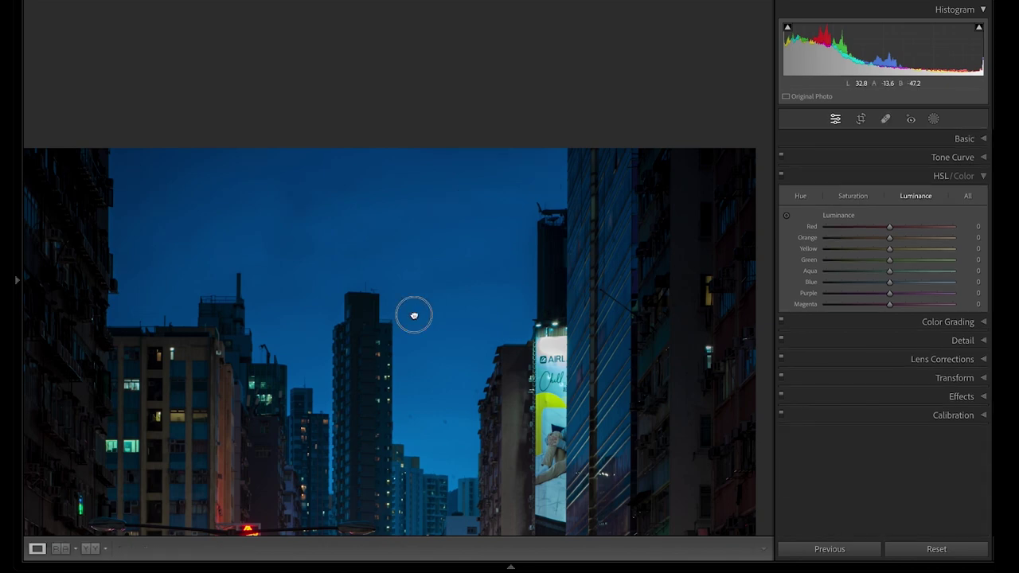
{"action": "key", "text": "ctrl+1"}
{"action": "left_click_drag", "start_coordinate": [891, 223], "coordinate": [836, 214]}
{"action": "double_click", "coordinate": [836, 215]}
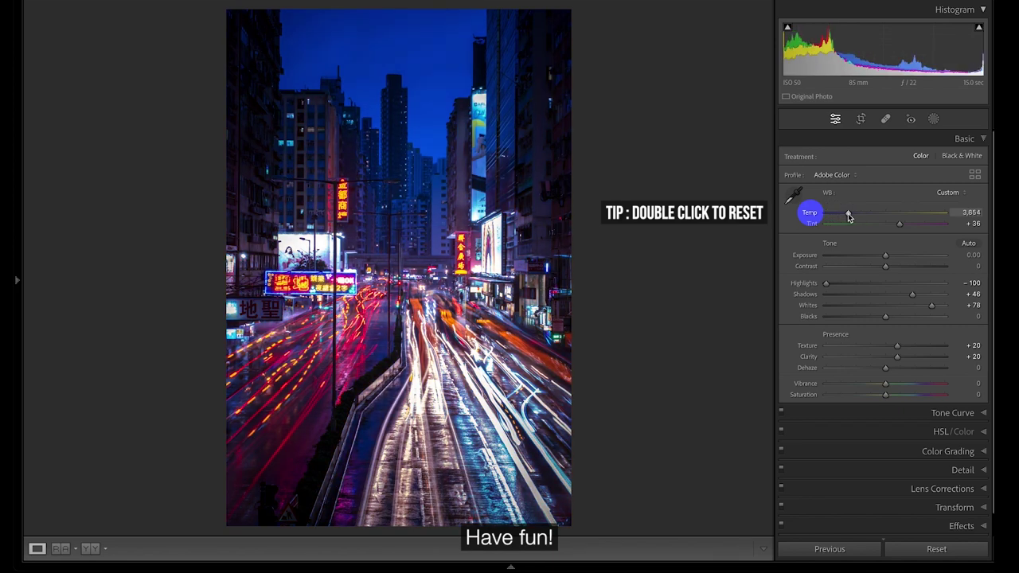
{"action": "double_click", "coordinate": [811, 215]}
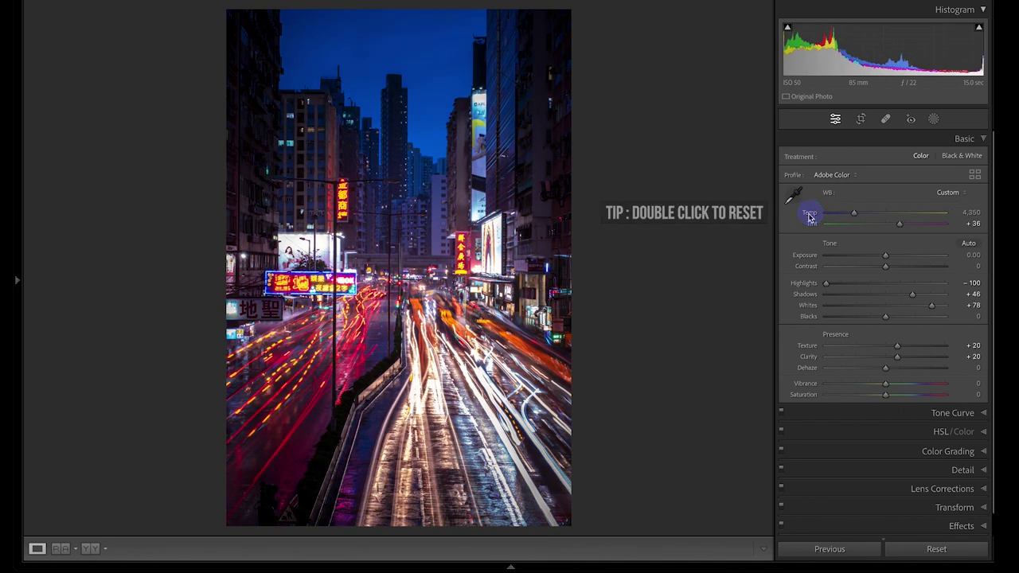
Try extreme Tint values, reset Tint to 0, then set a moderate magenta tint of about +39.
{"action": "left_click_drag", "start_coordinate": [899, 229], "coordinate": [931, 227]}
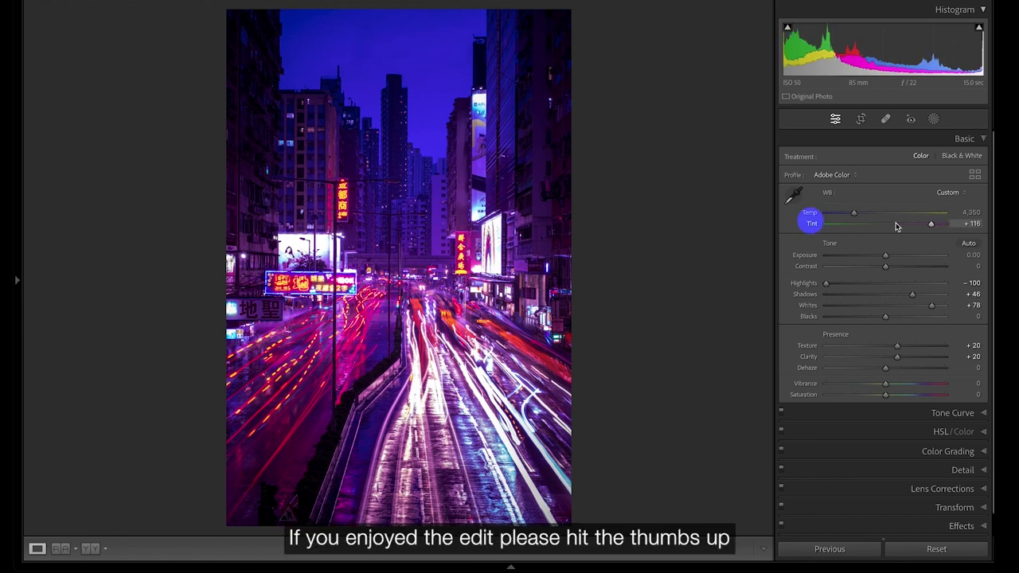
{"action": "double_click", "coordinate": [812, 224]}
{"action": "left_click_drag", "start_coordinate": [887, 223], "coordinate": [902, 227]}
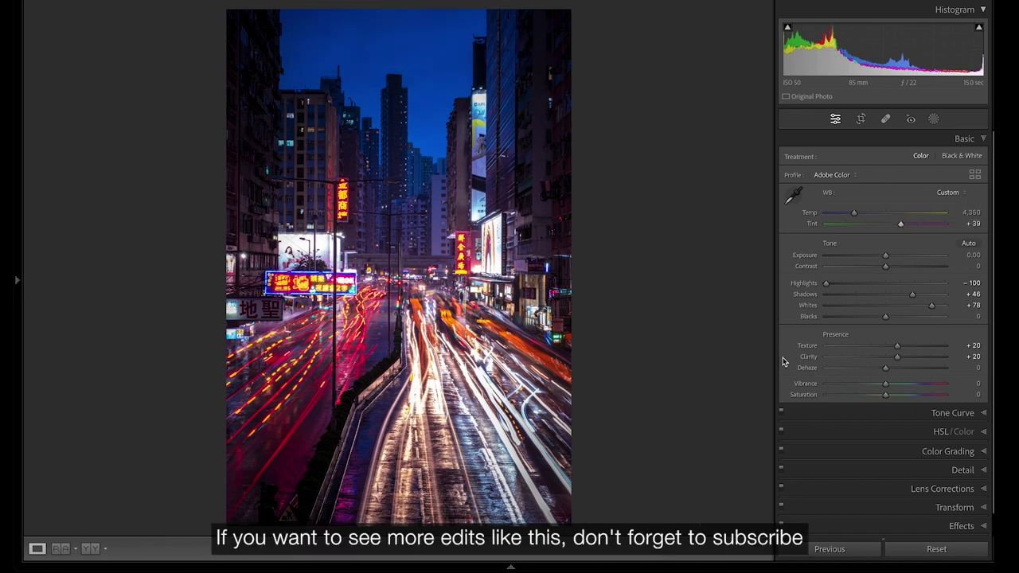